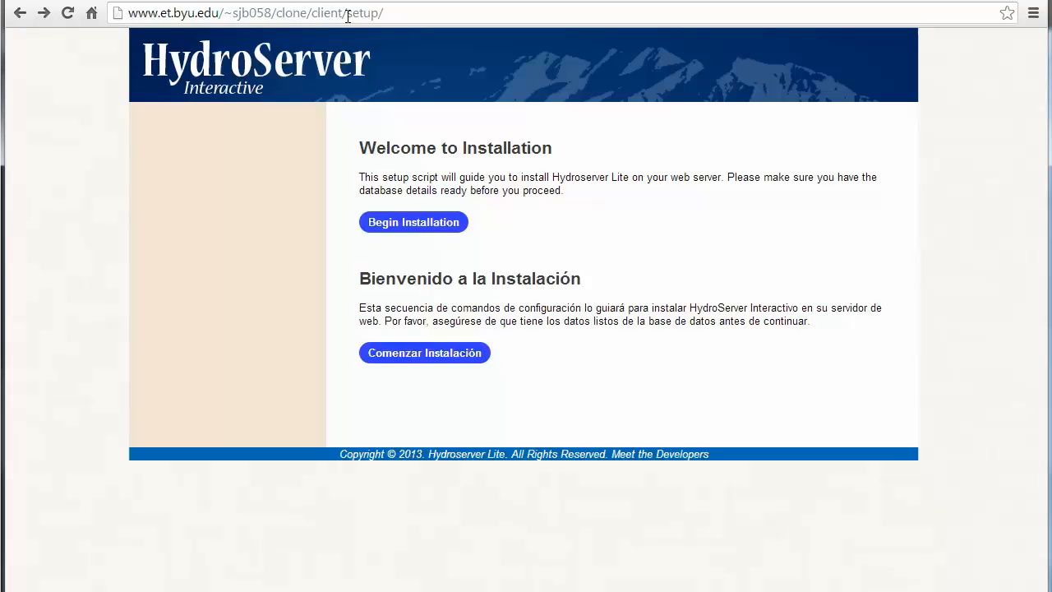
# Begin the English installation and enter the new administrator password in the main configuration form
pyautogui.click(405, 235)
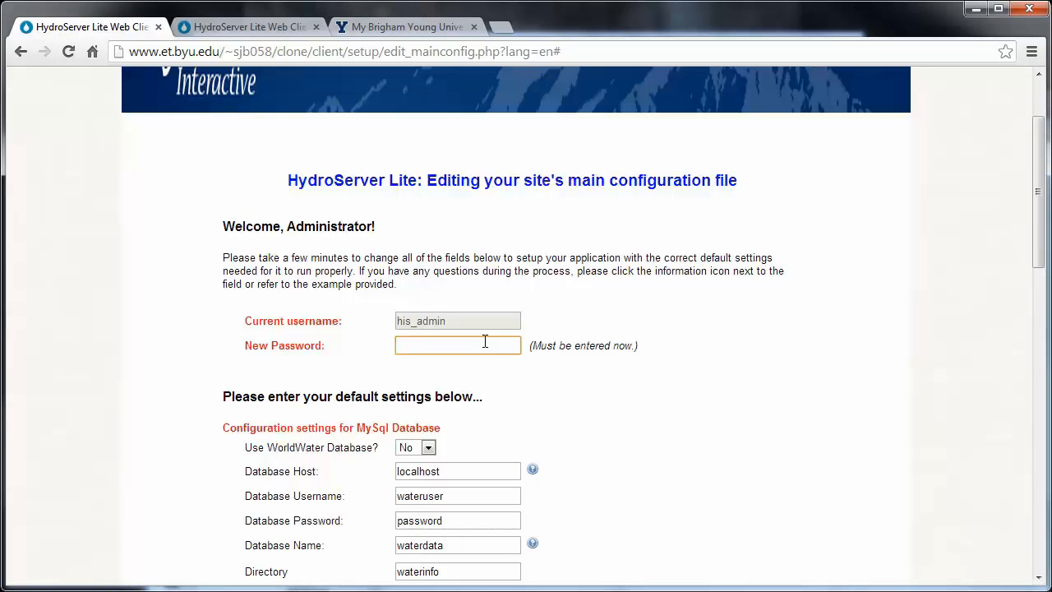
pyautogui.click(438, 348)
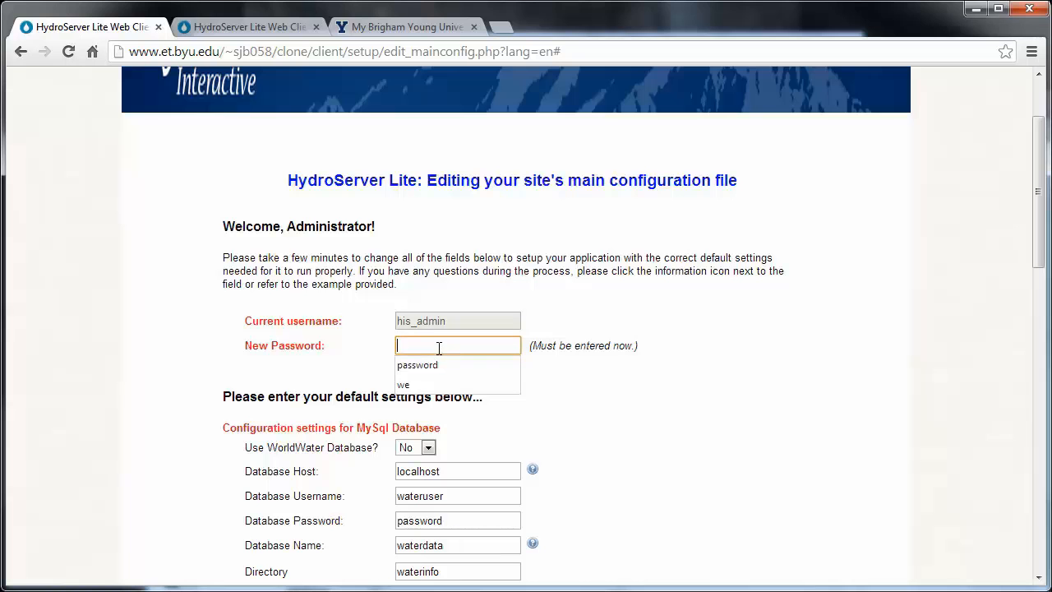
pyautogui.hotkey('ctrl', 'v')
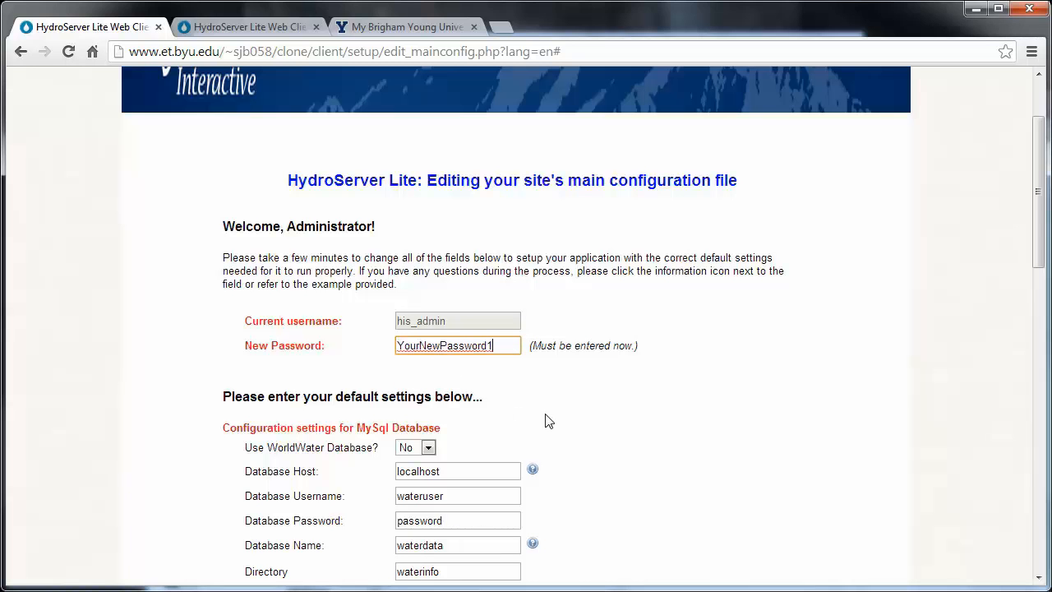
pyautogui.click(567, 398)
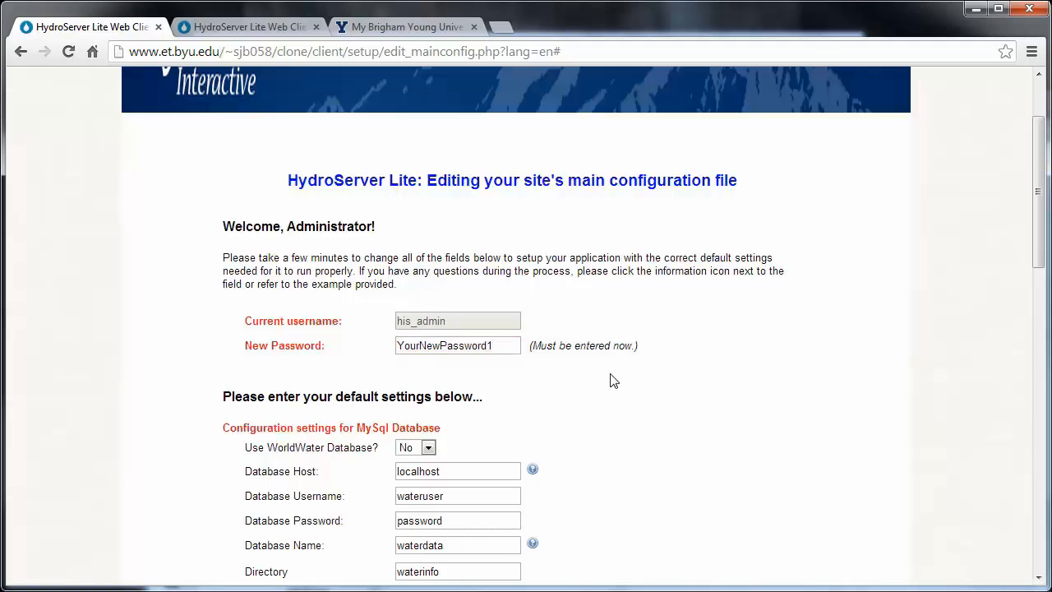
# Review the default database, website, security, source and site settings, and read the help for Profile Version
pyautogui.scroll(-3, 608, 377)
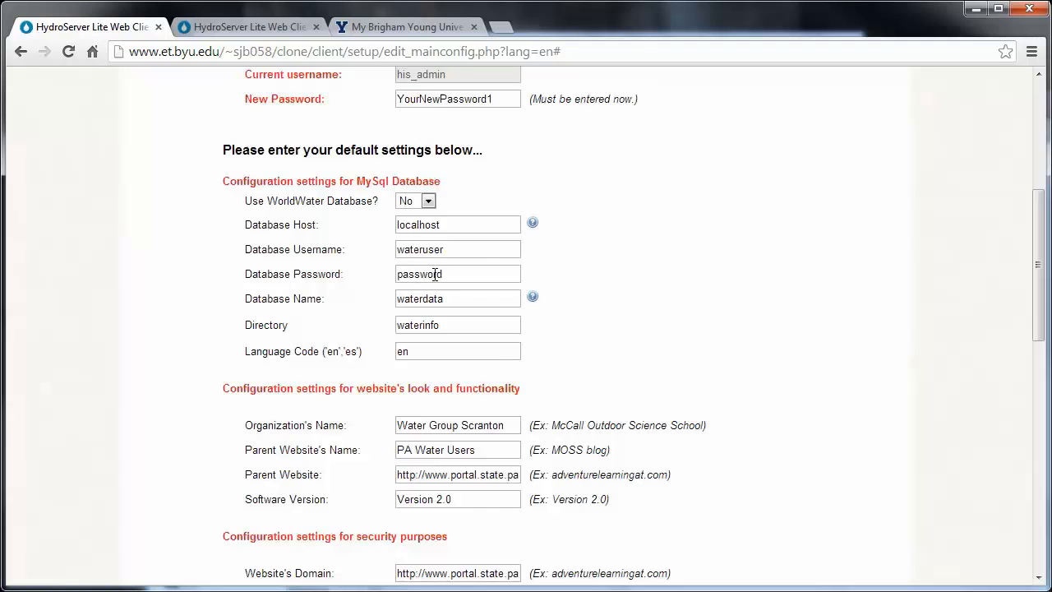
pyautogui.scroll(-2, 476, 283)
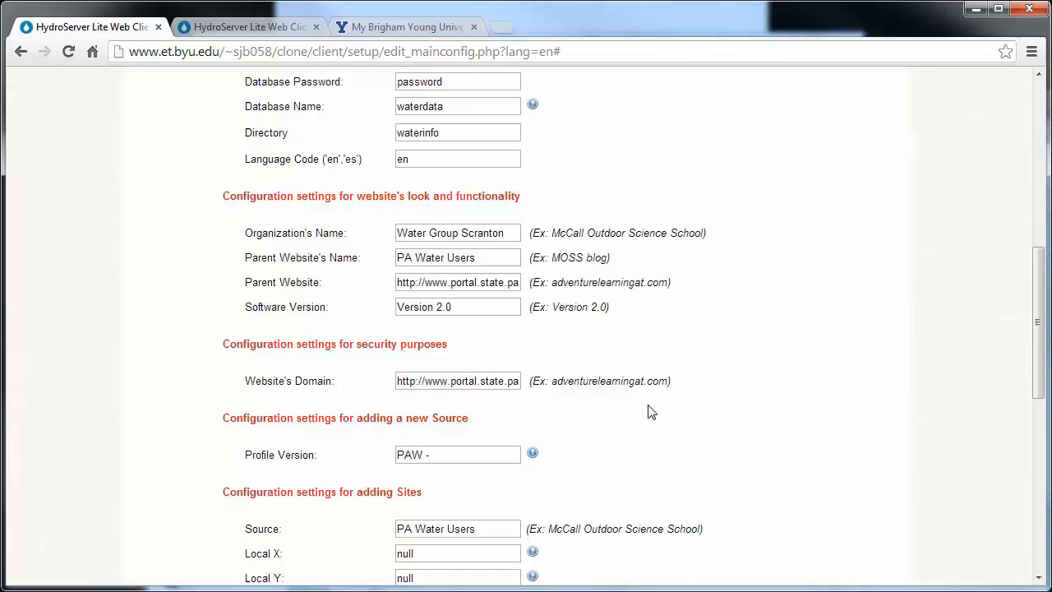
pyautogui.scroll(-1, 608, 421)
pyautogui.scroll(-1, 608, 423)
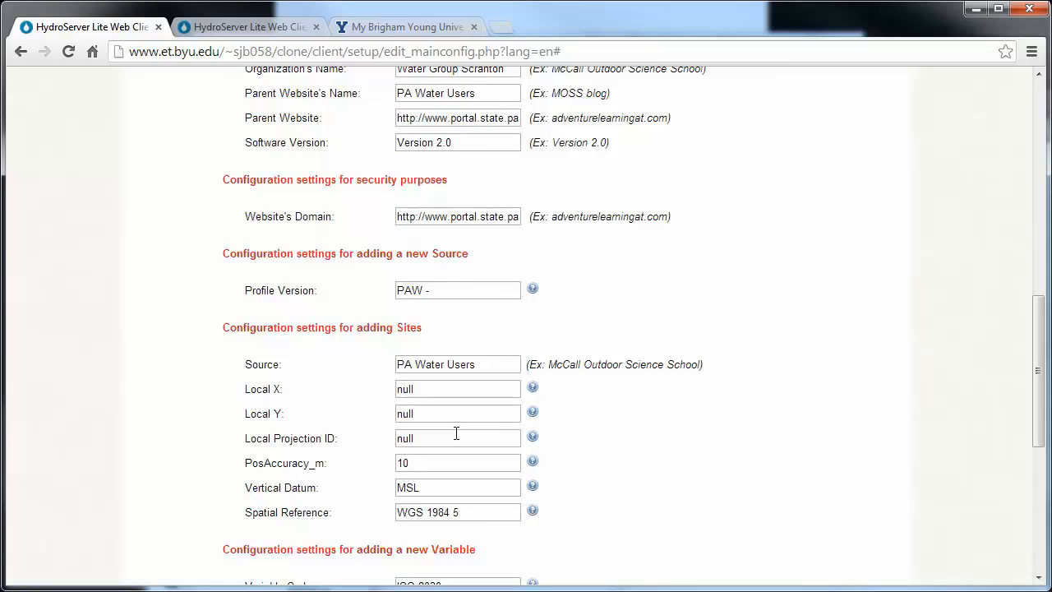
pyautogui.click(532, 291)
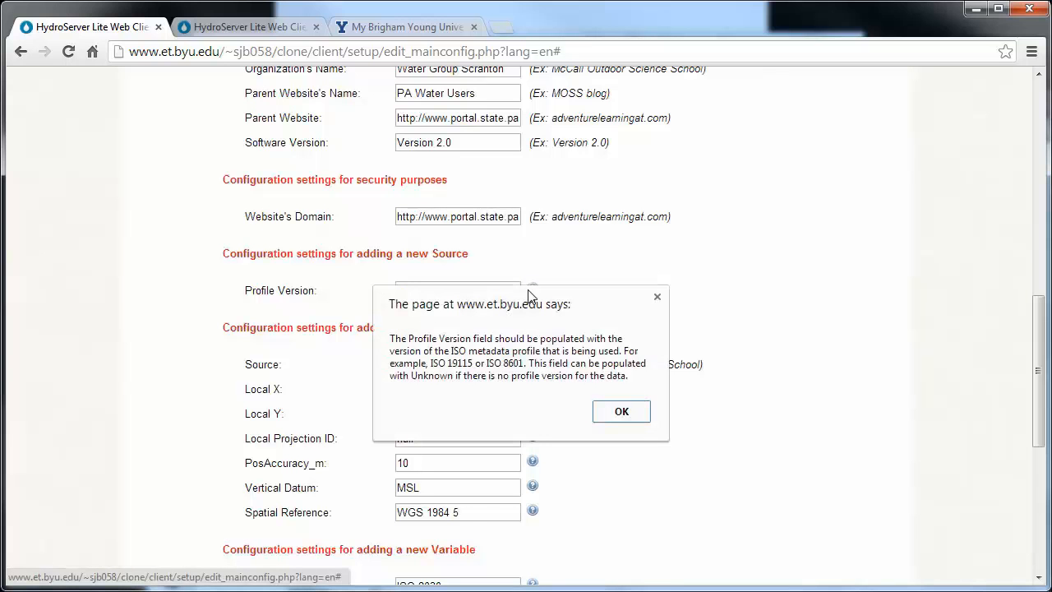
pyautogui.click(619, 417)
pyautogui.scroll(-5, 681, 422)
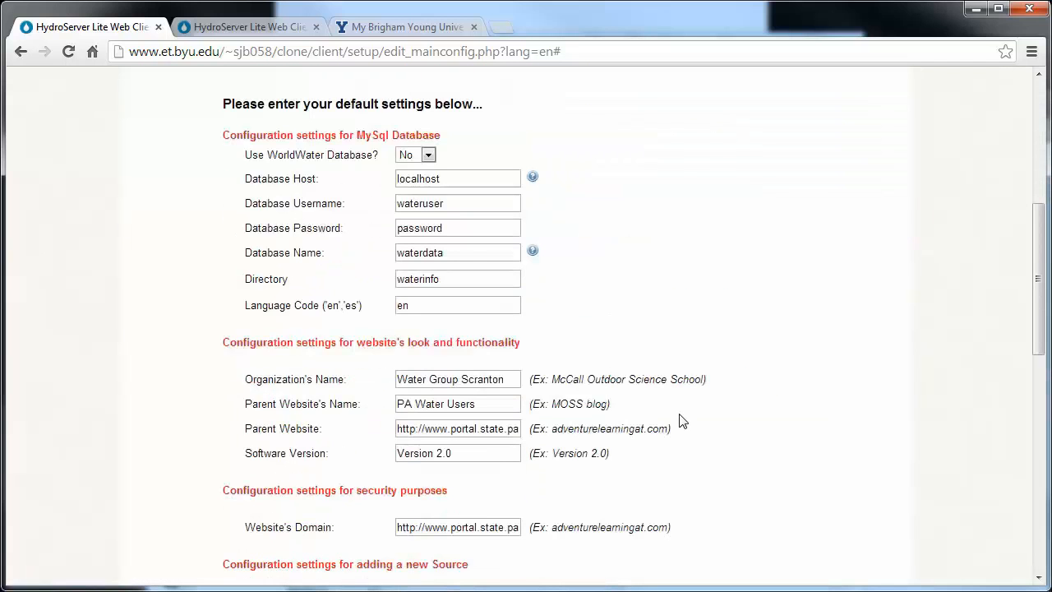
pyautogui.scroll(-1, 681, 423)
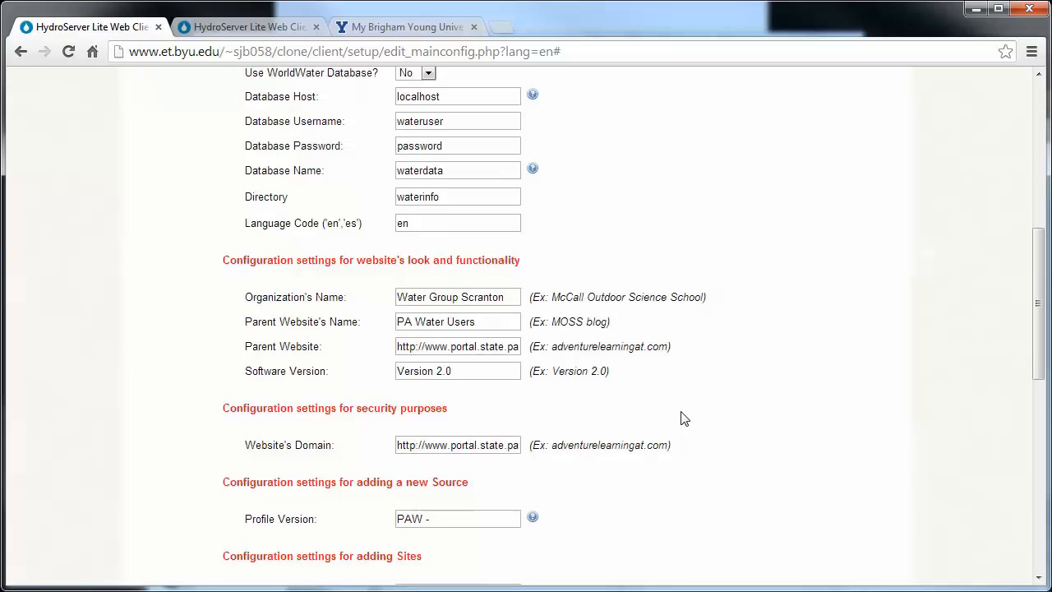
pyautogui.scroll(-7, 681, 419)
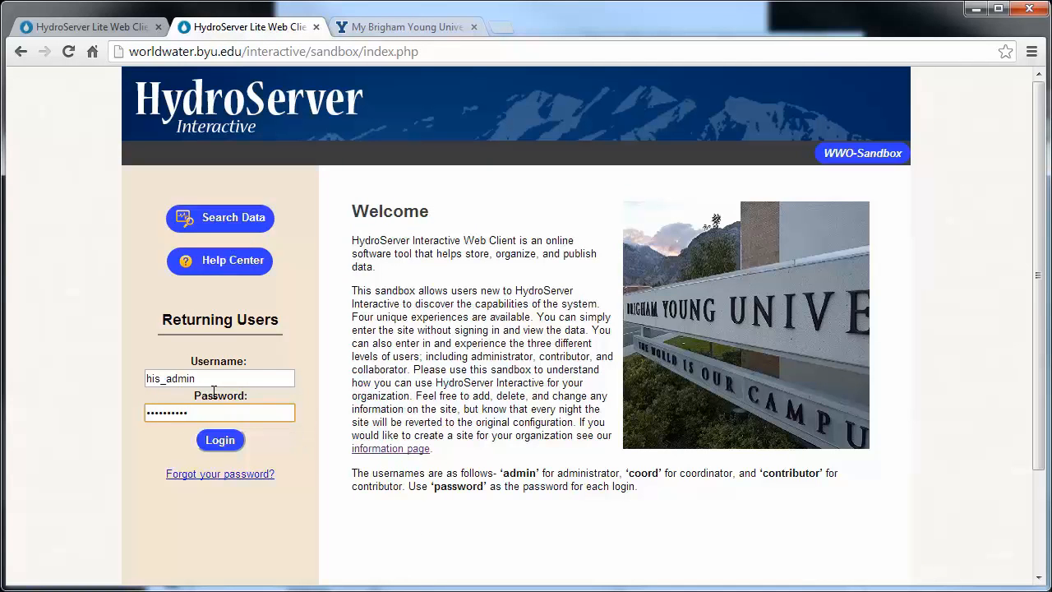
# Log in to the sandbox site as administrator and review the form for adding a new source
pyautogui.click(214, 436)
pyautogui.scroll(-1, 220, 424)
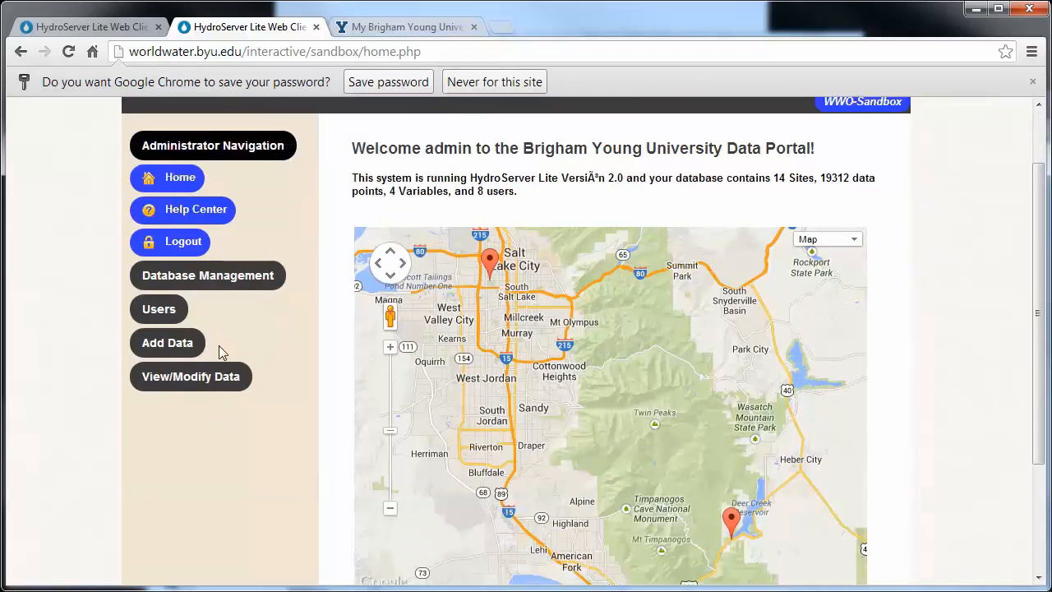
pyautogui.click(209, 279)
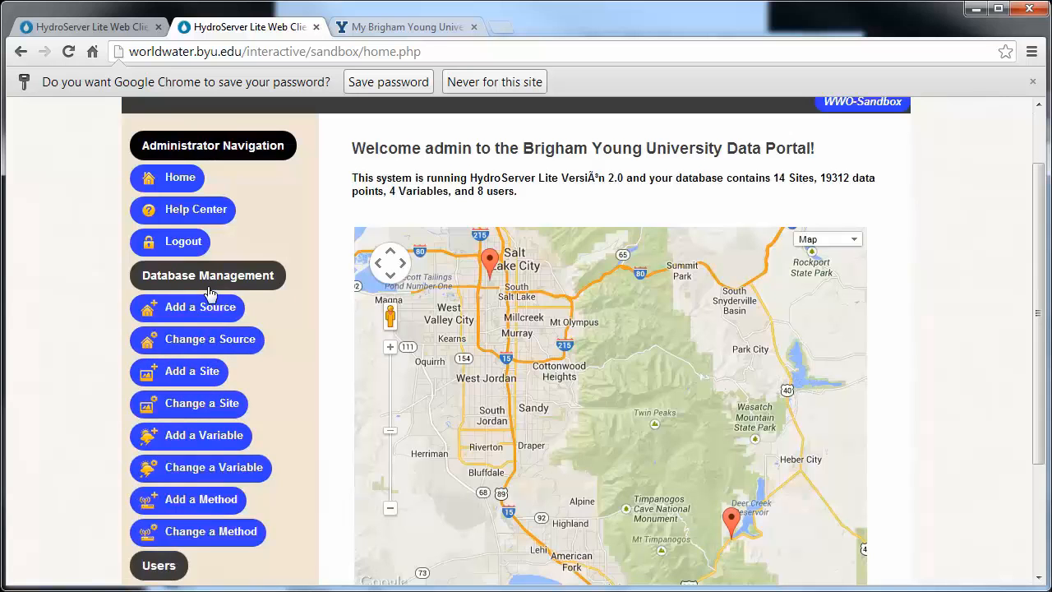
pyautogui.click(205, 309)
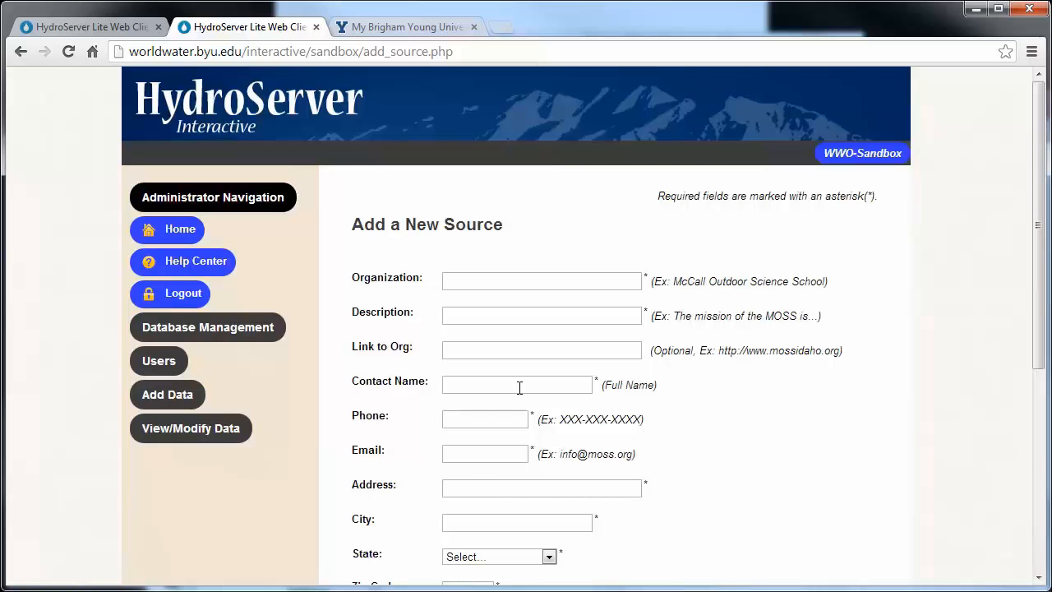
pyautogui.scroll(-5, 518, 387)
pyautogui.scroll(5, 518, 387)
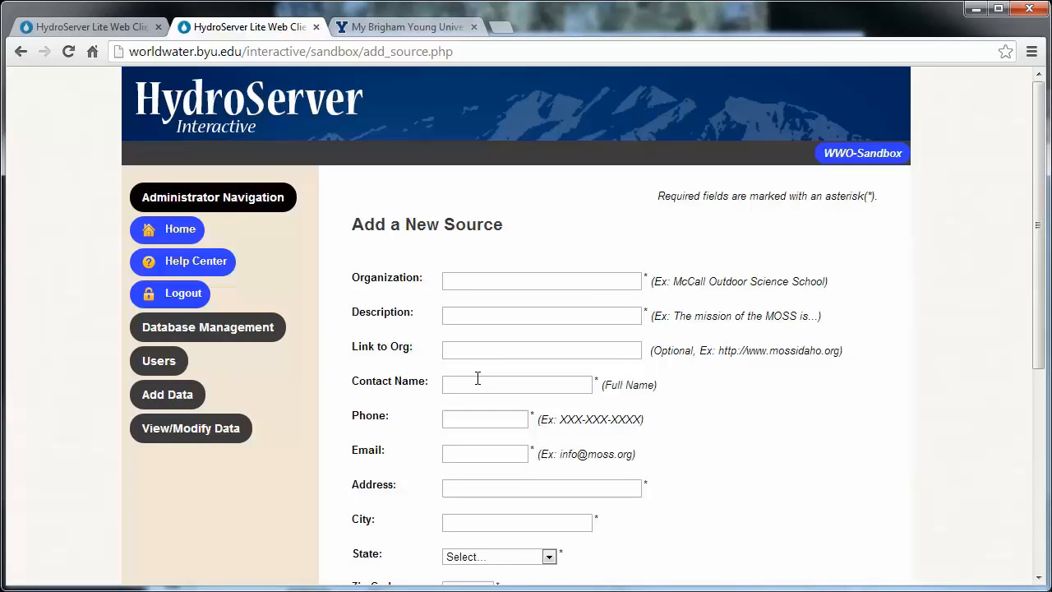
# Start a new site with source USDC NOAA NCDC, site name "Site" and site type Canal
pyautogui.click(200, 331)
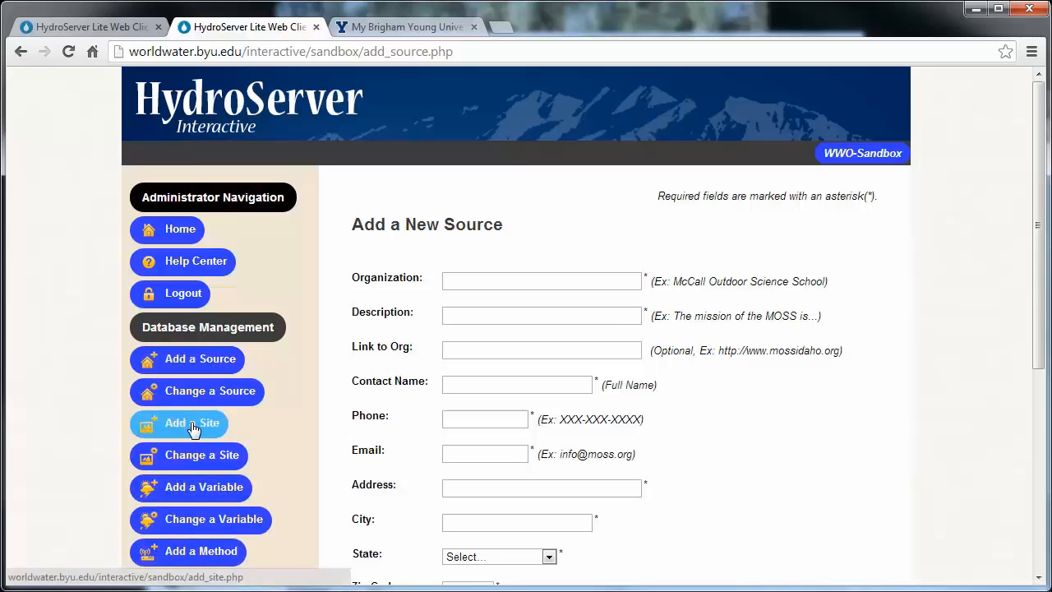
pyautogui.click(193, 425)
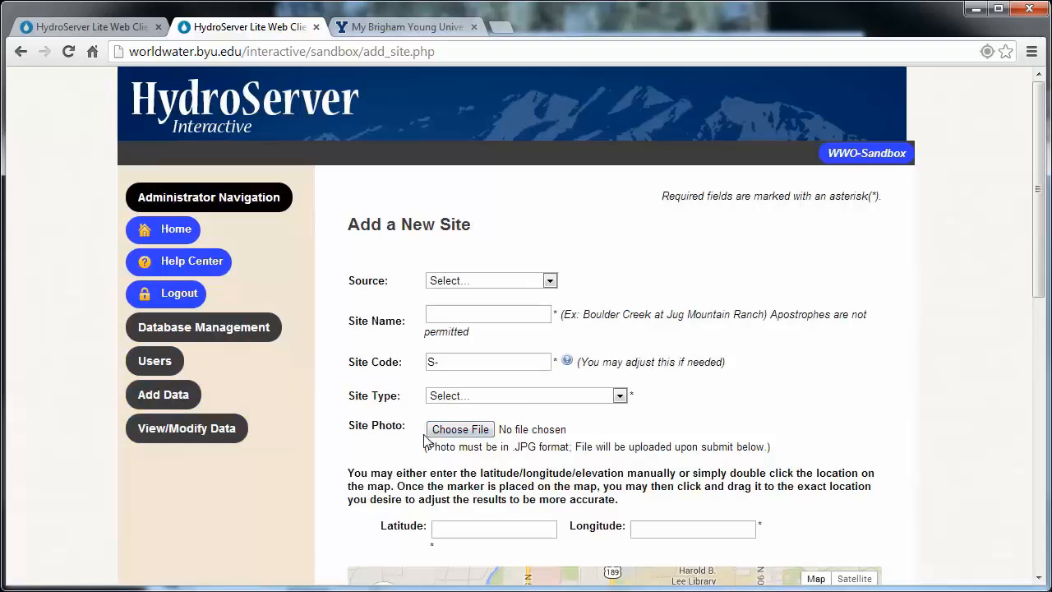
pyautogui.click(550, 282)
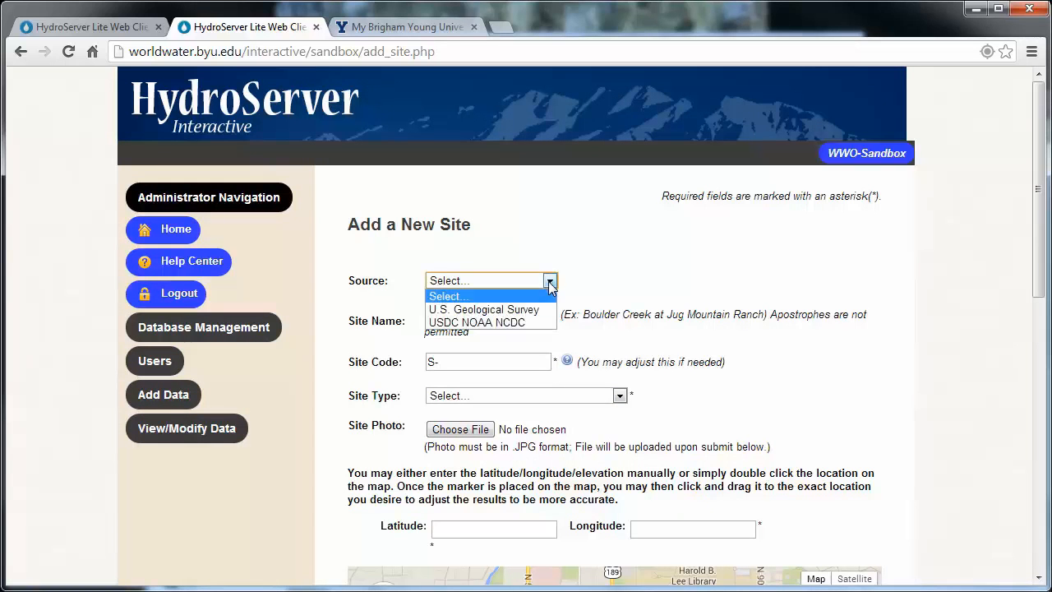
pyautogui.click(521, 321)
pyautogui.click(472, 315)
pyautogui.write('Site')
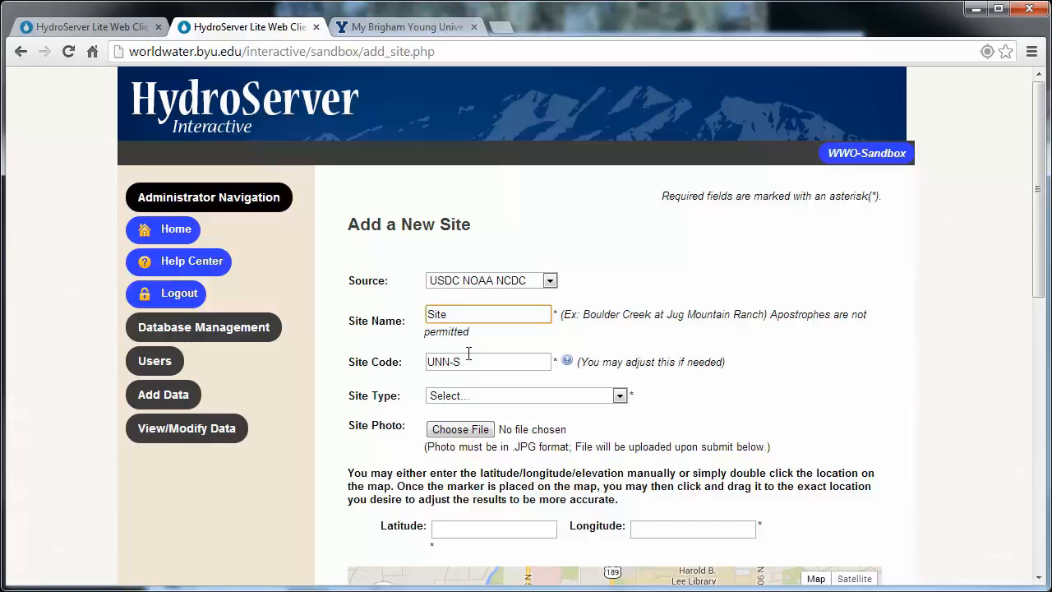
pyautogui.click(510, 395)
pyautogui.click(496, 499)
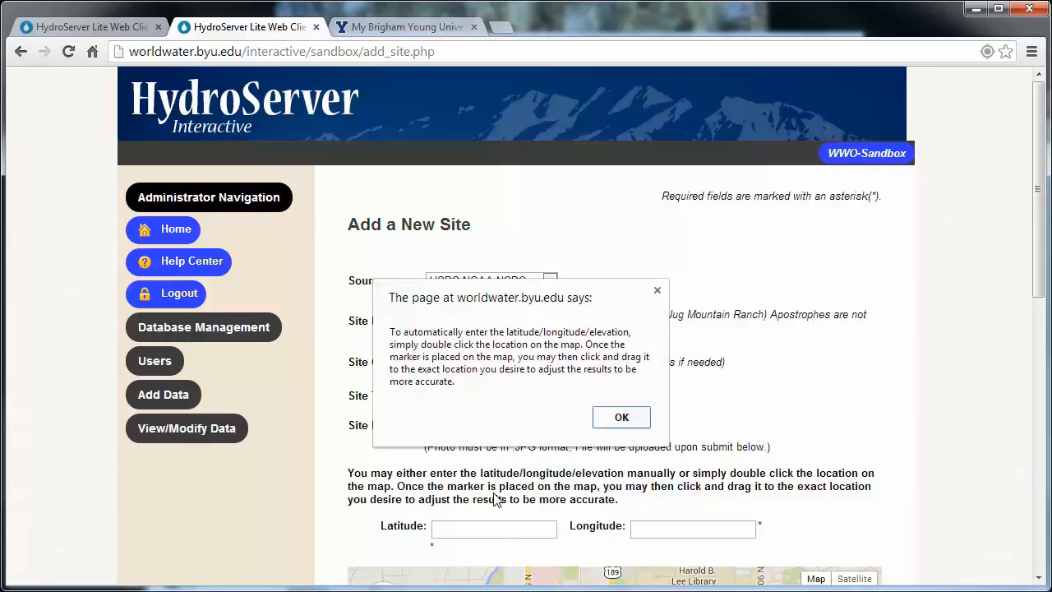
pyautogui.click(616, 418)
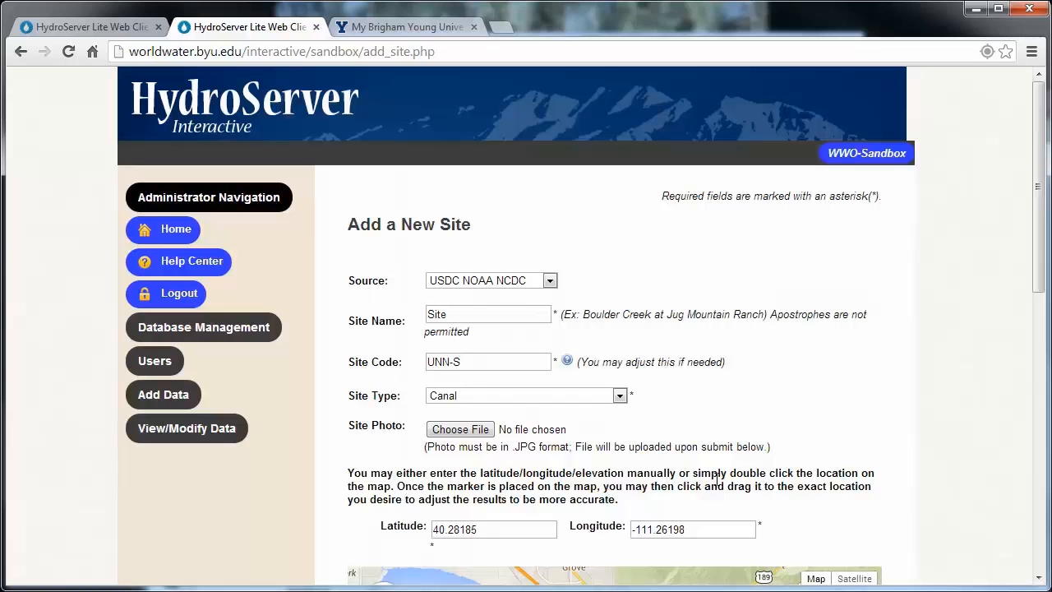
# Place the site marker on the map where Lakeshore Dr crosses the river west of Provo, and submit the site
pyautogui.scroll(-3, 891, 492)
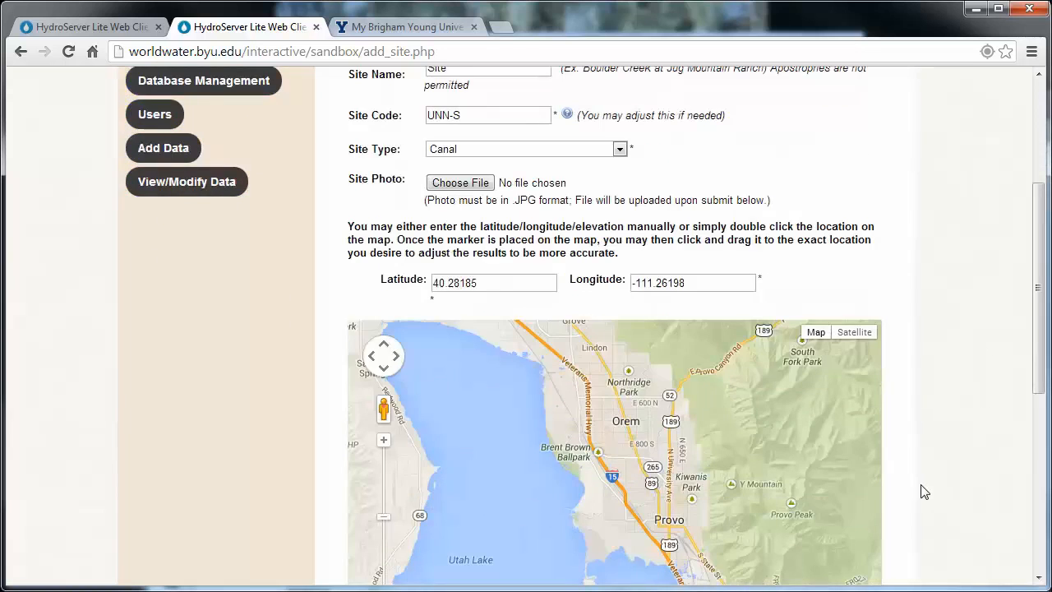
pyautogui.scroll(-1, 923, 491)
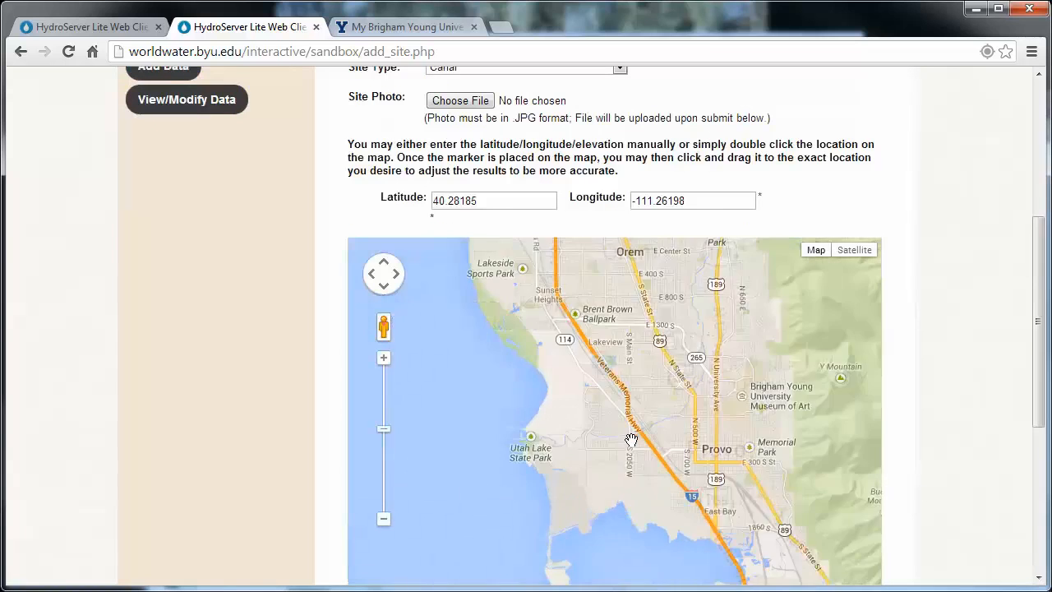
pyautogui.scroll(3, 614, 414)
pyautogui.scroll(1, 542, 417)
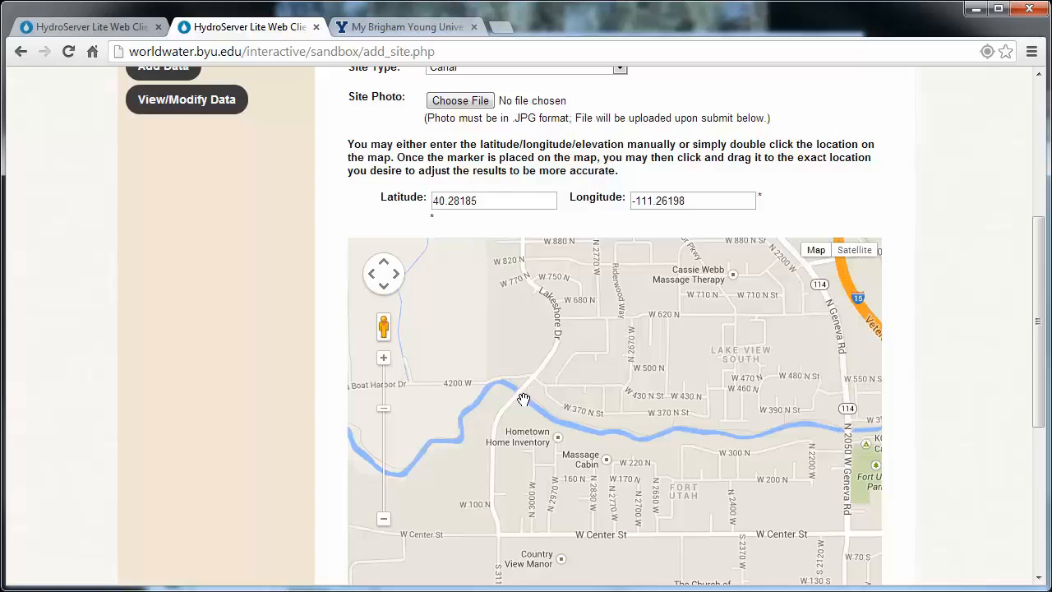
pyautogui.doubleClick(523, 398)
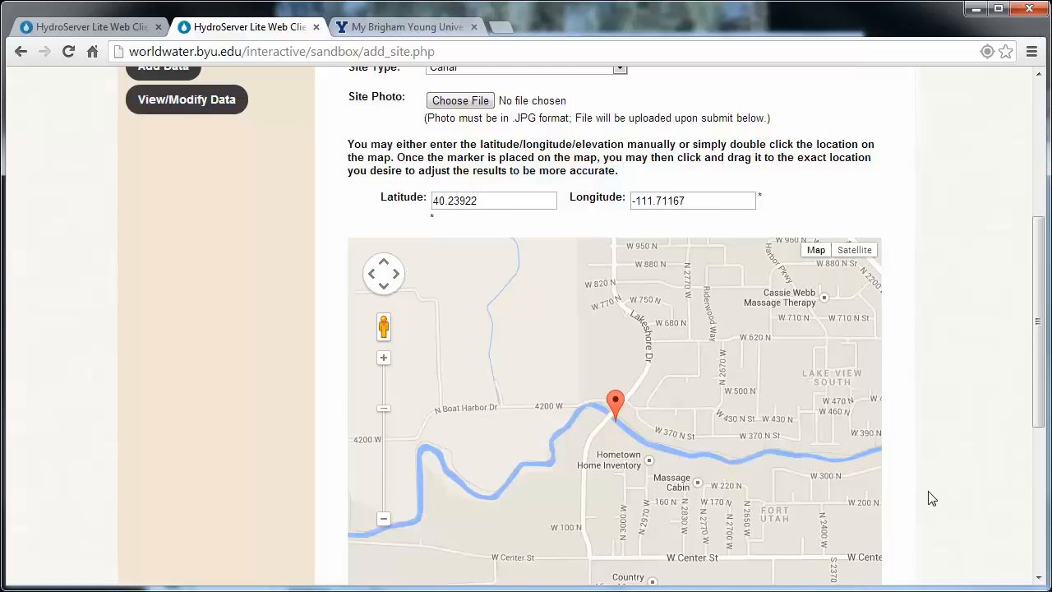
pyautogui.scroll(-4, 932, 499)
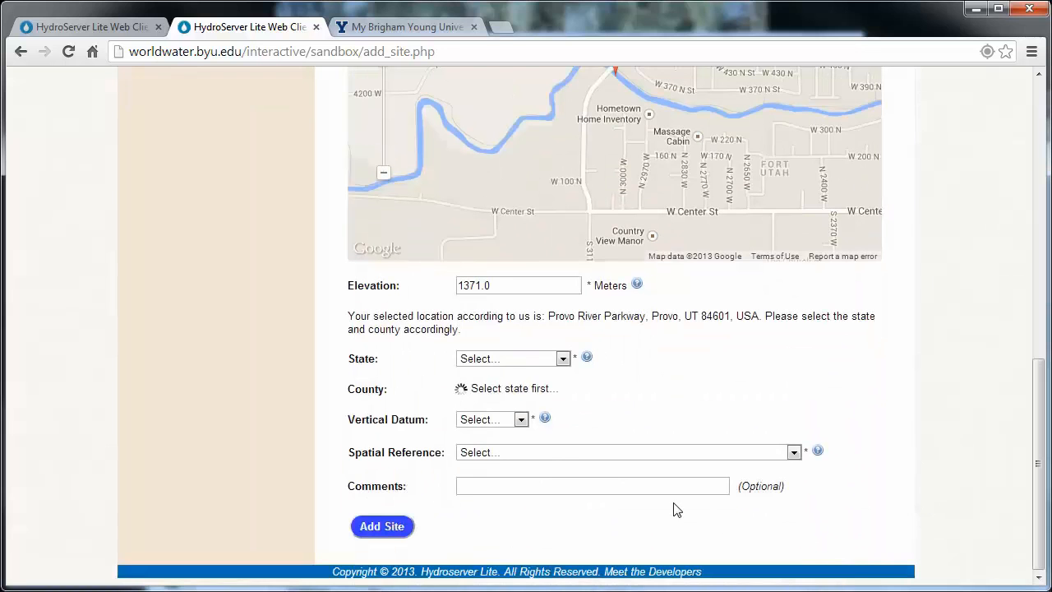
pyautogui.click(389, 525)
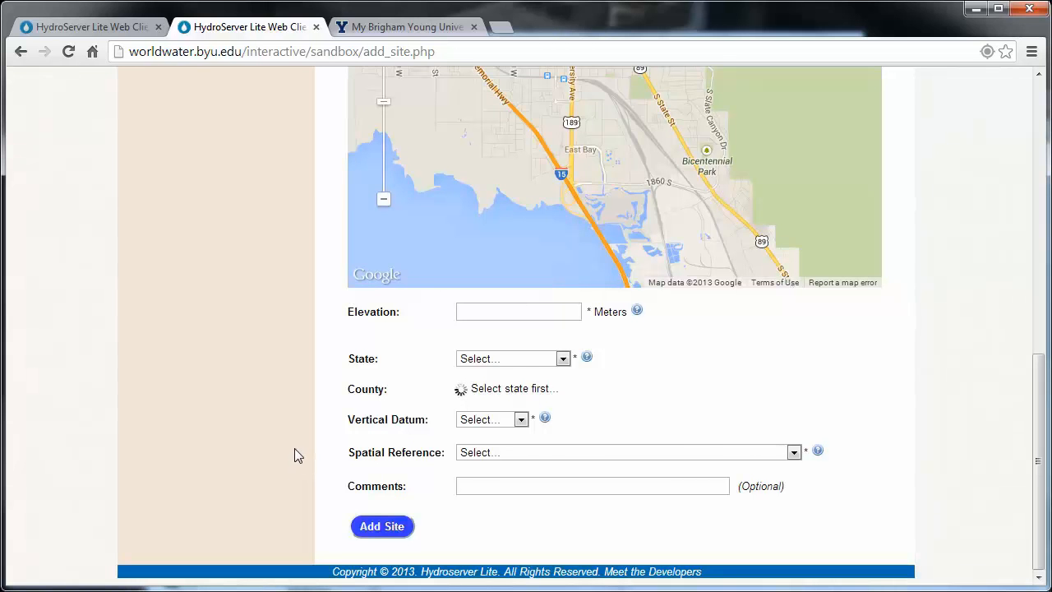
# Start a new variable with the code "WWP- Flow (135)" and the variable name Albedo
pyautogui.scroll(6, 277, 447)
pyautogui.click(236, 345)
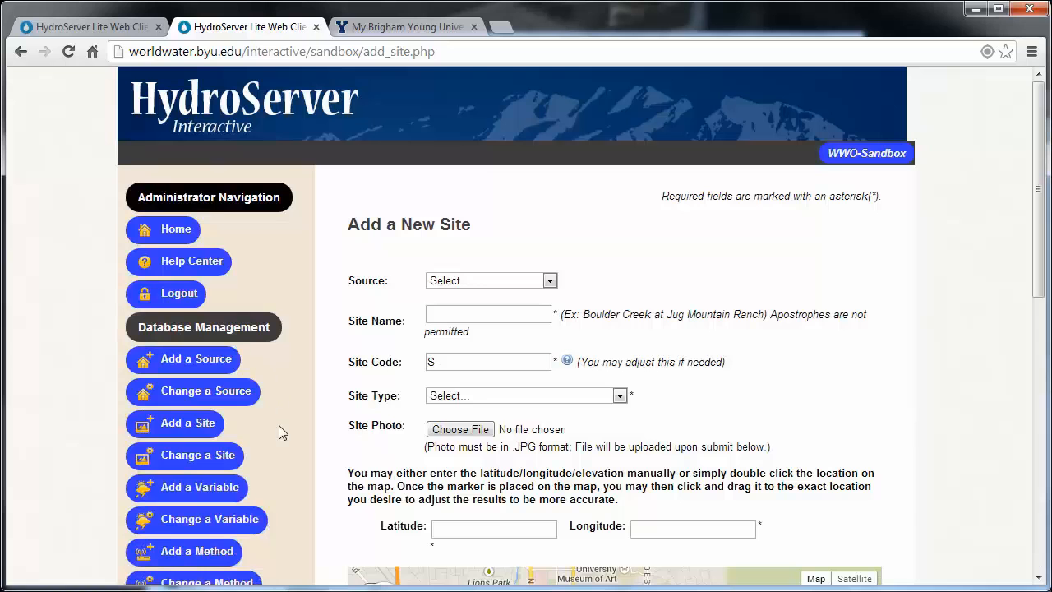
pyautogui.click(202, 491)
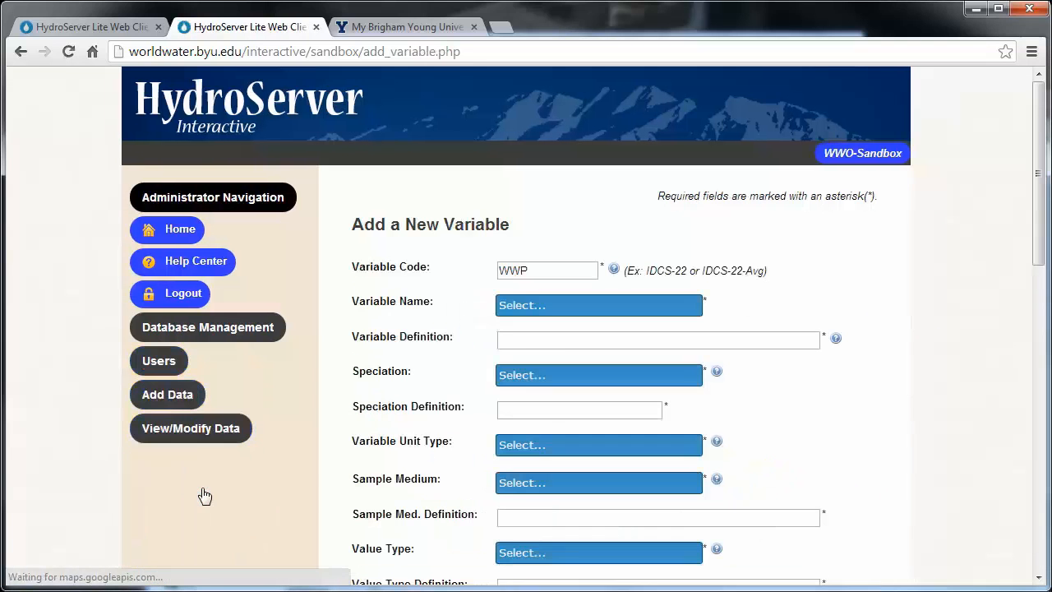
pyautogui.click(554, 275)
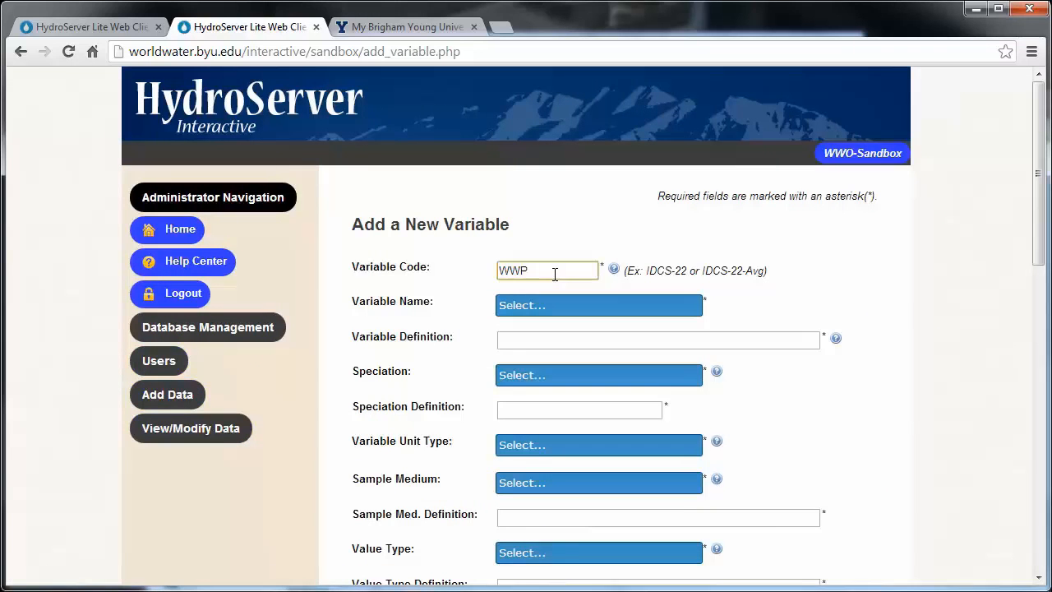
pyautogui.write('- Flow (135)')
pyautogui.click(669, 312)
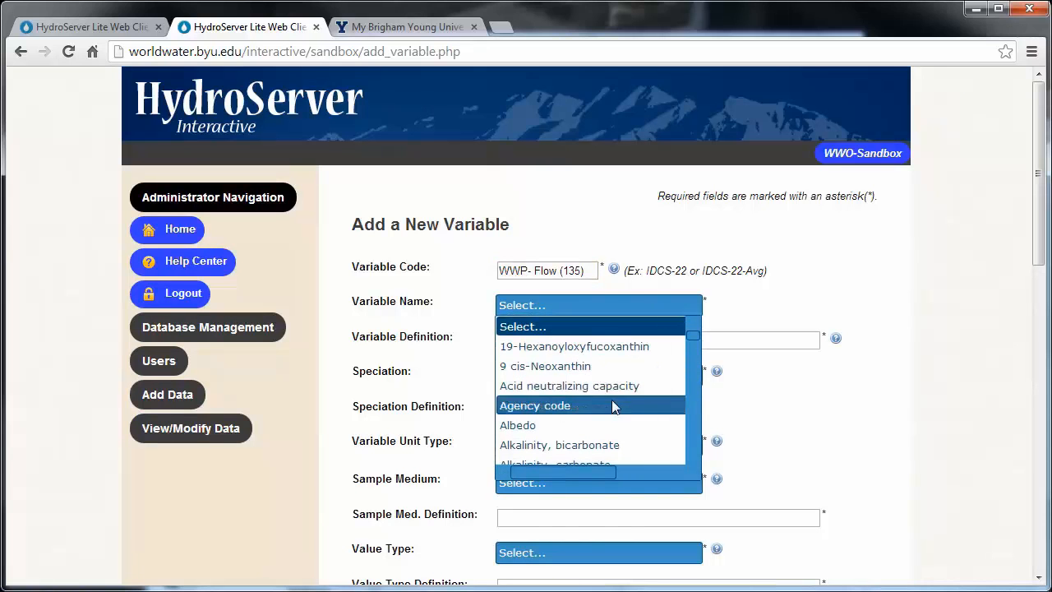
pyautogui.click(590, 425)
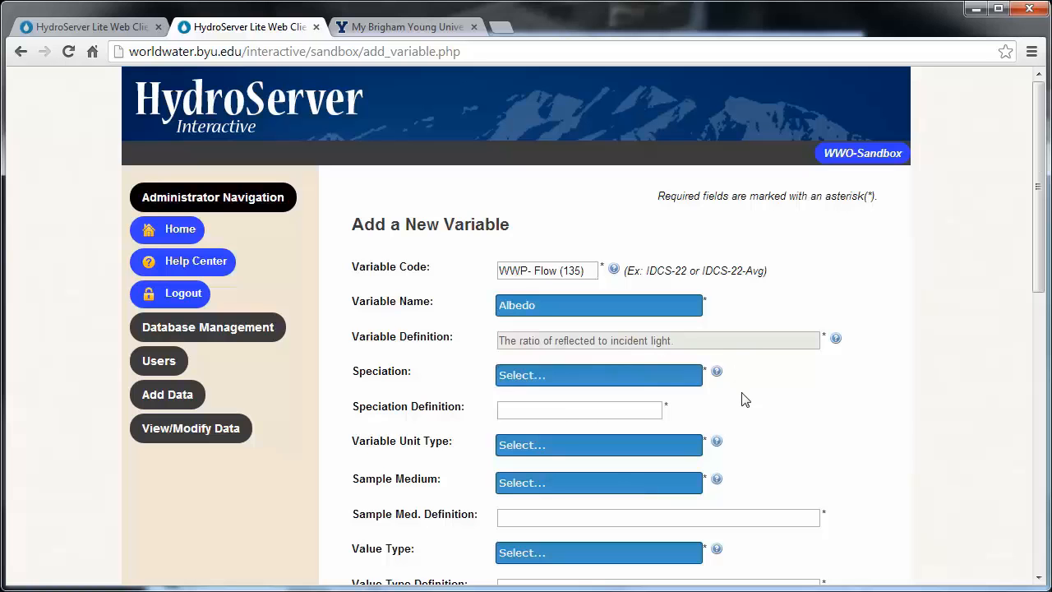
# Assign "No method specified" to the variable and submit it
pyautogui.scroll(-8, 782, 417)
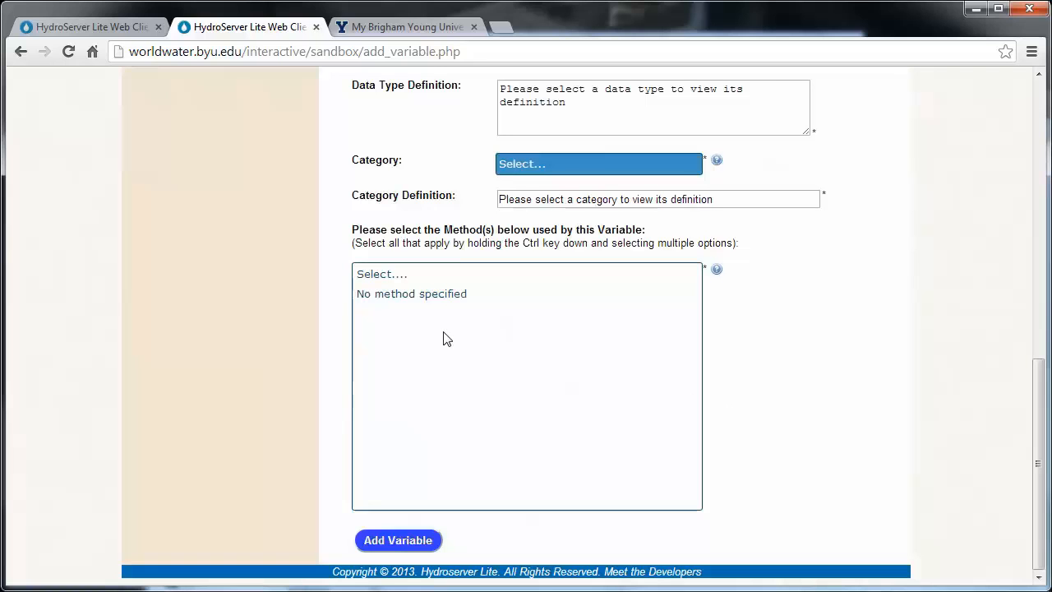
pyautogui.click(435, 301)
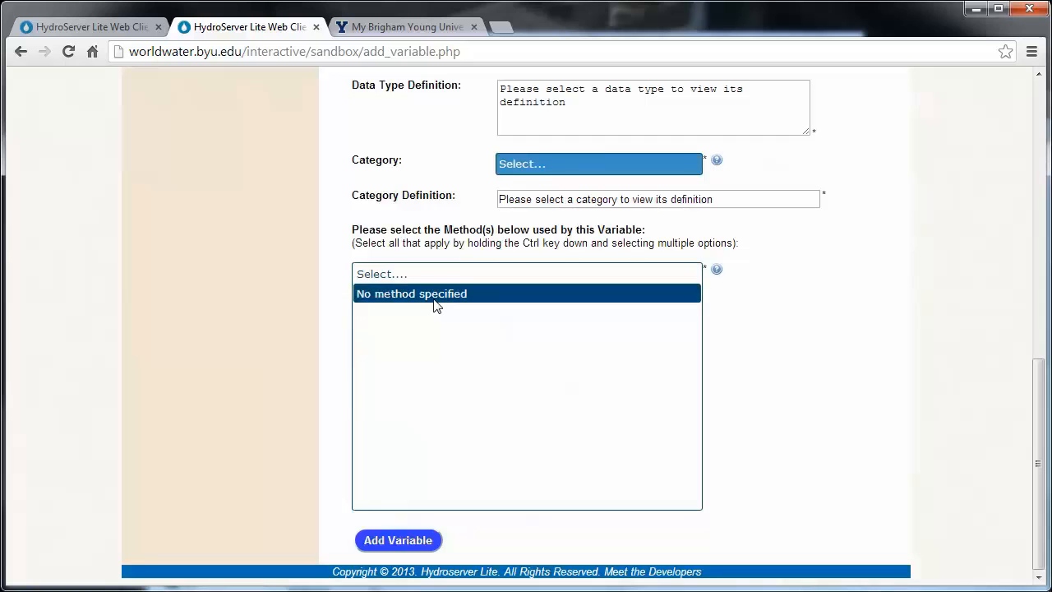
pyautogui.click(397, 540)
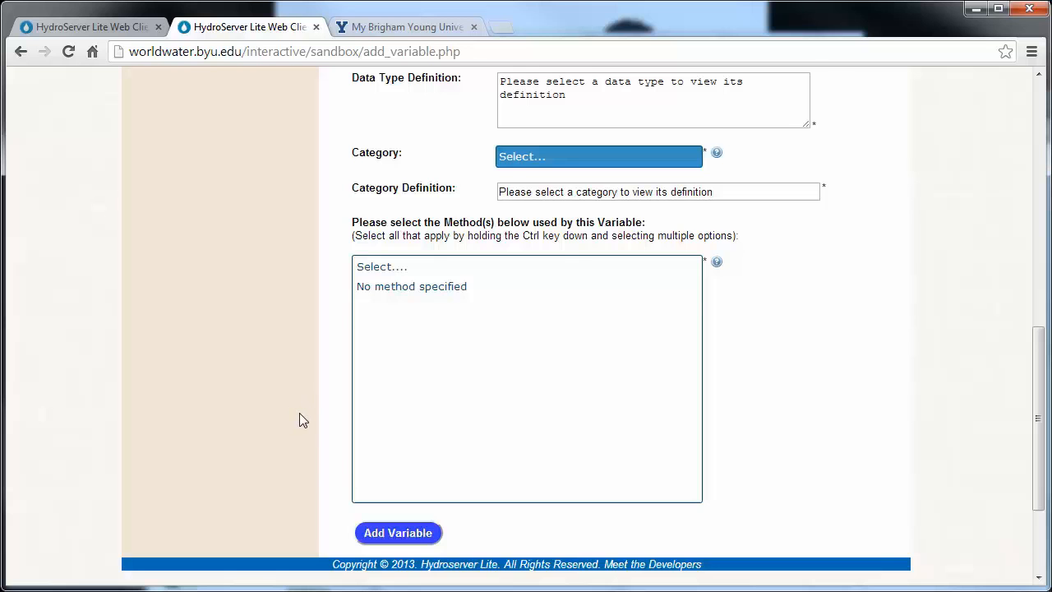
# Start a new method, assign the variables Streamflow (Continuous) and Temperature (Average) to it, and submit it
pyautogui.scroll(5, 296, 411)
pyautogui.scroll(3, 308, 412)
pyautogui.click(192, 329)
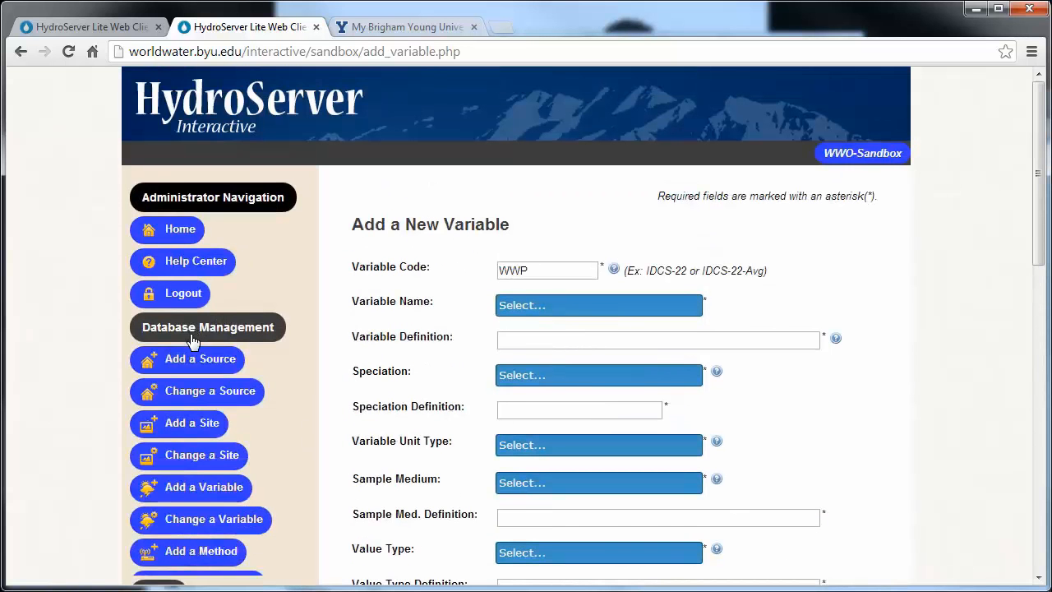
pyautogui.click(195, 556)
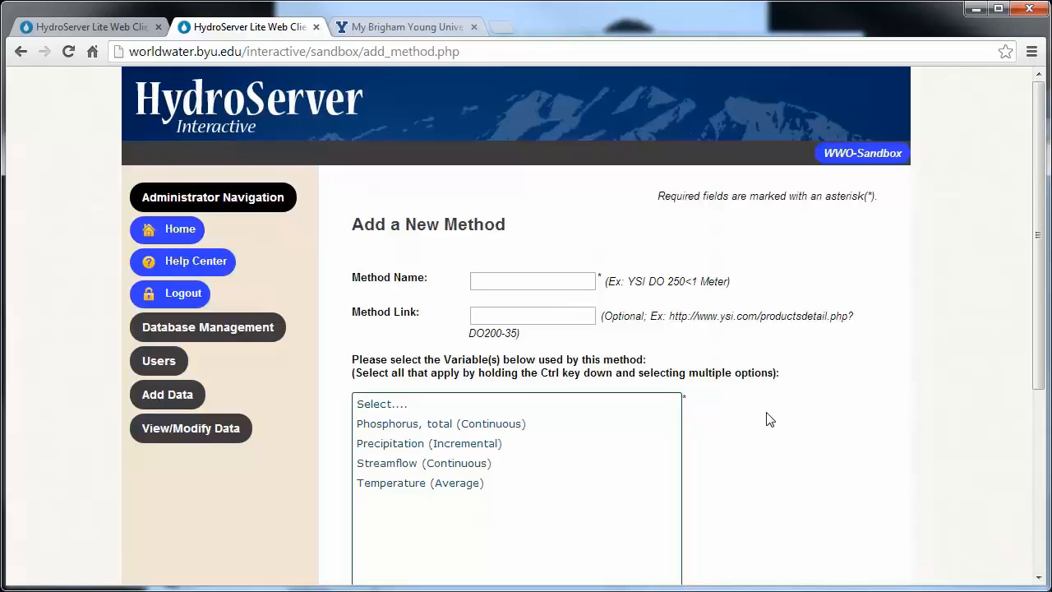
pyautogui.scroll(-2, 739, 412)
pyautogui.click(370, 298)
pyautogui.click(394, 320)
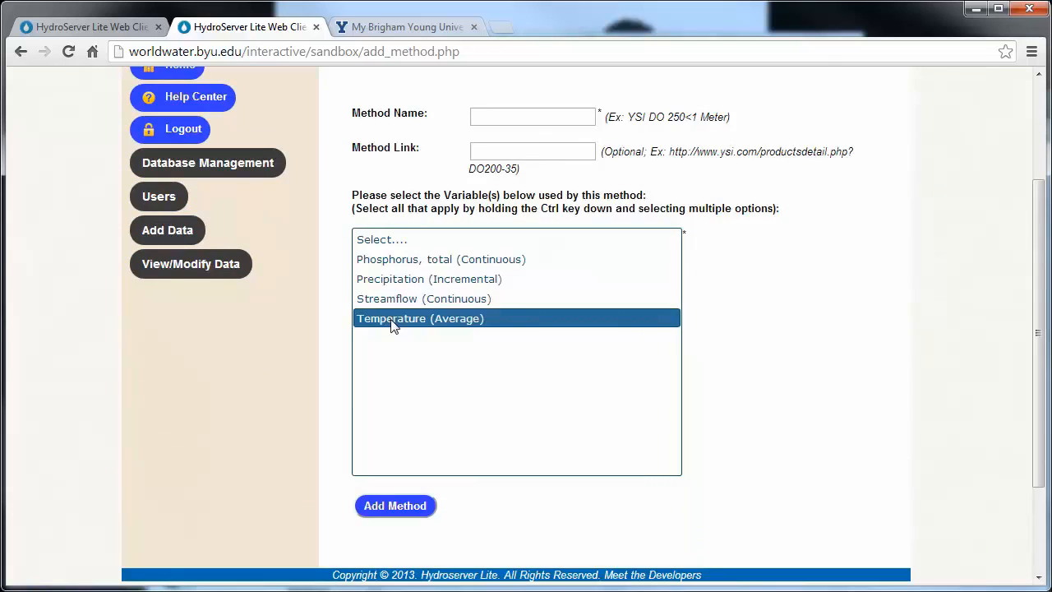
pyautogui.keyDown('ctrl'); pyautogui.click(392, 304); pyautogui.keyUp('ctrl')
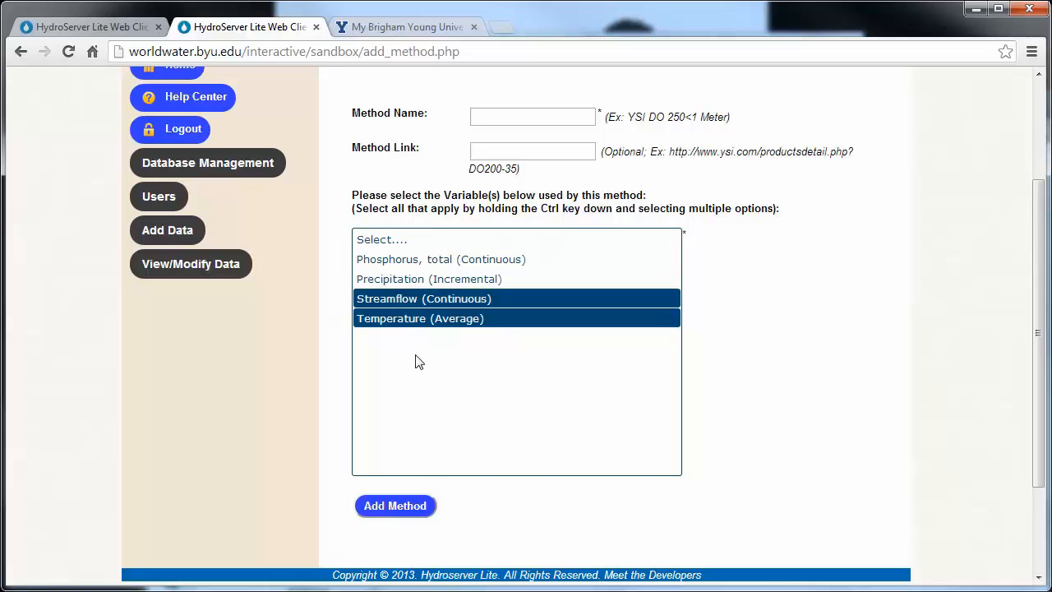
pyautogui.click(392, 508)
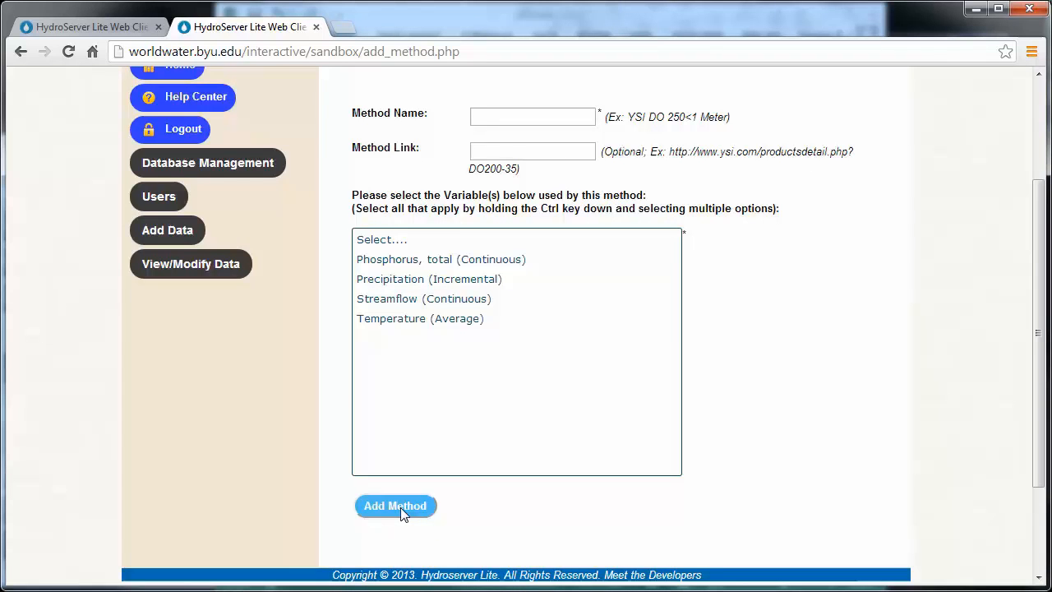
# Open the page for importing a data file and go to its source and site options
pyautogui.click(175, 230)
pyautogui.click(205, 327)
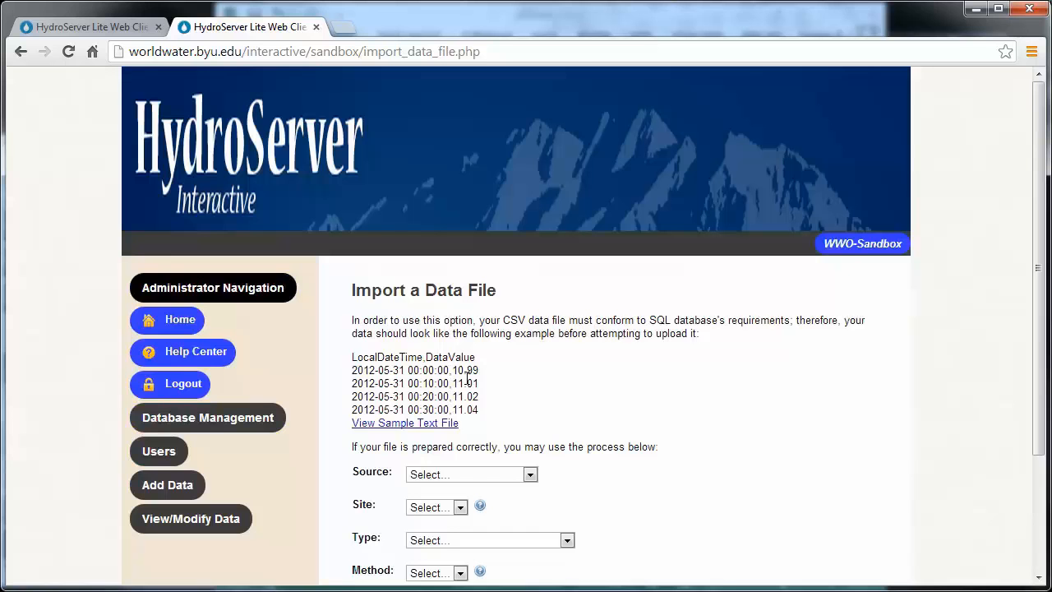
pyautogui.scroll(-1, 467, 379)
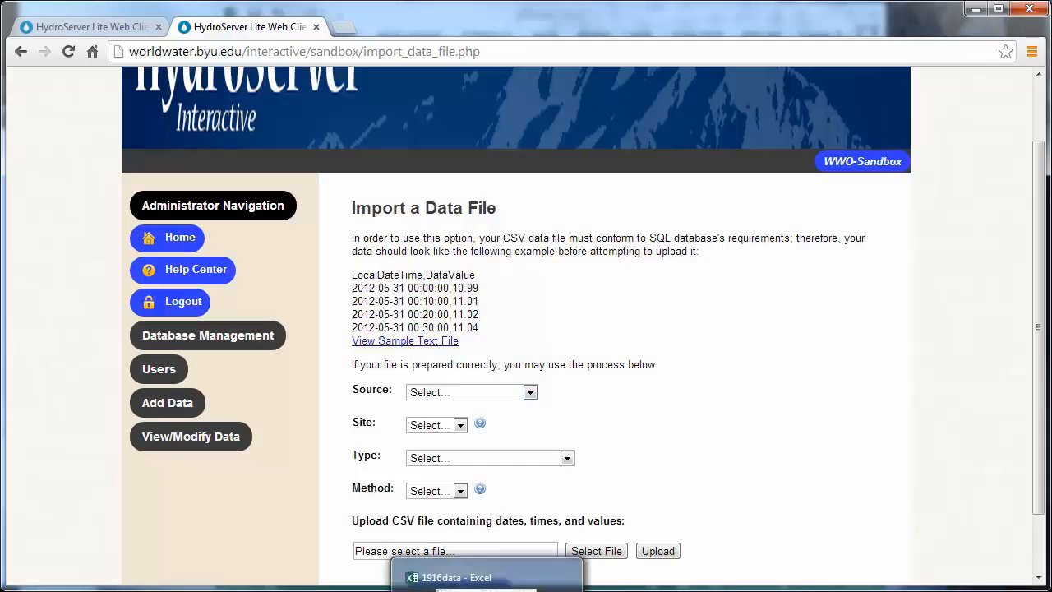
# Switch to the 1916data workbook in Excel and format all LocalDateTime values from A2 down with the custom format yyyy-mm-dd hh:mm:ss
pyautogui.click(486, 577)
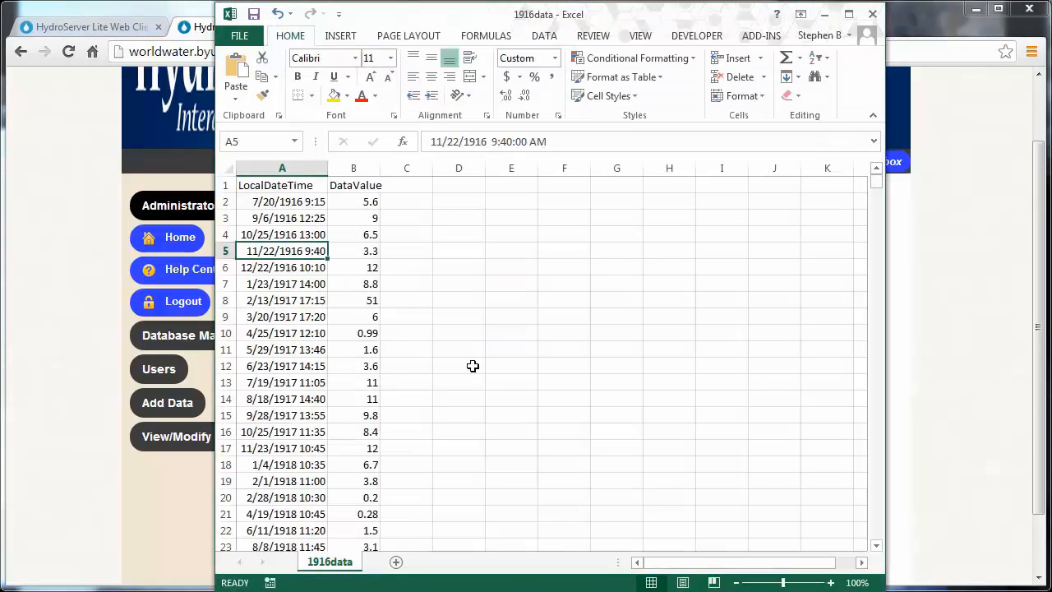
pyautogui.click(295, 204)
pyautogui.hotkey('ctrl', 'shift', 'Down')
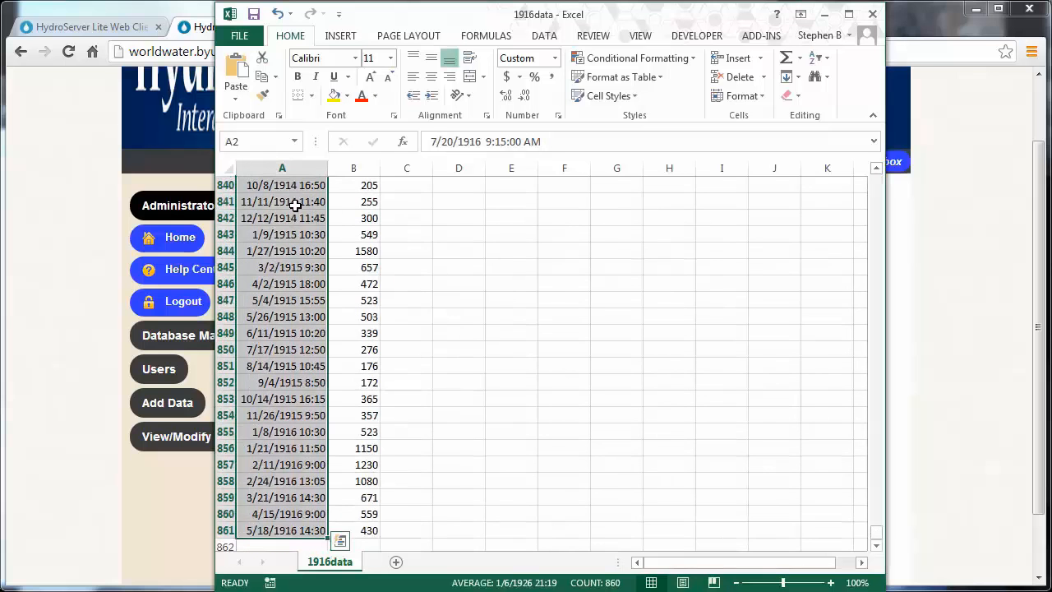
pyautogui.rightClick(296, 209)
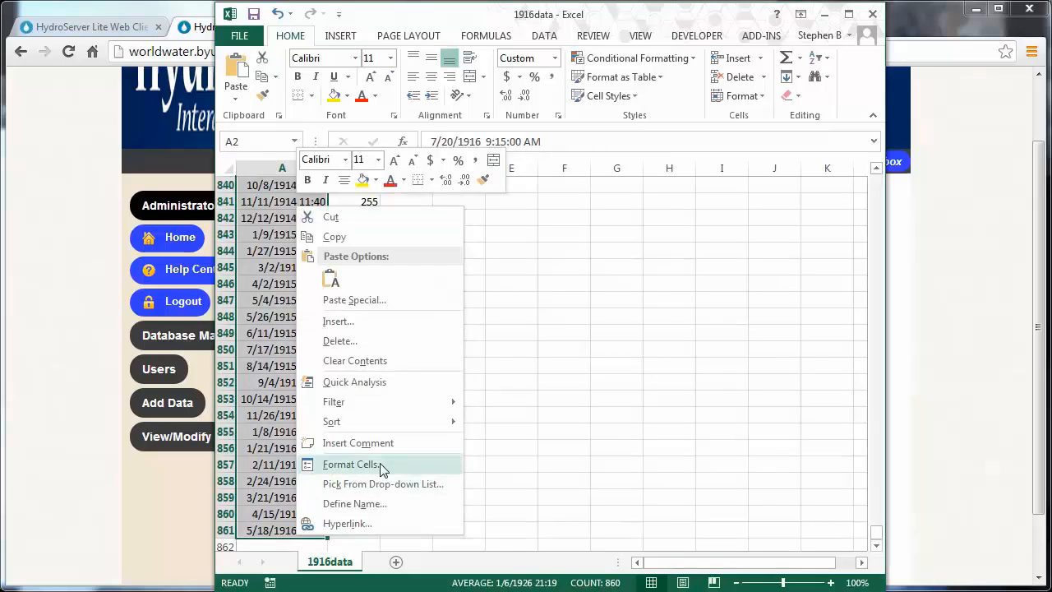
pyautogui.click(353, 464)
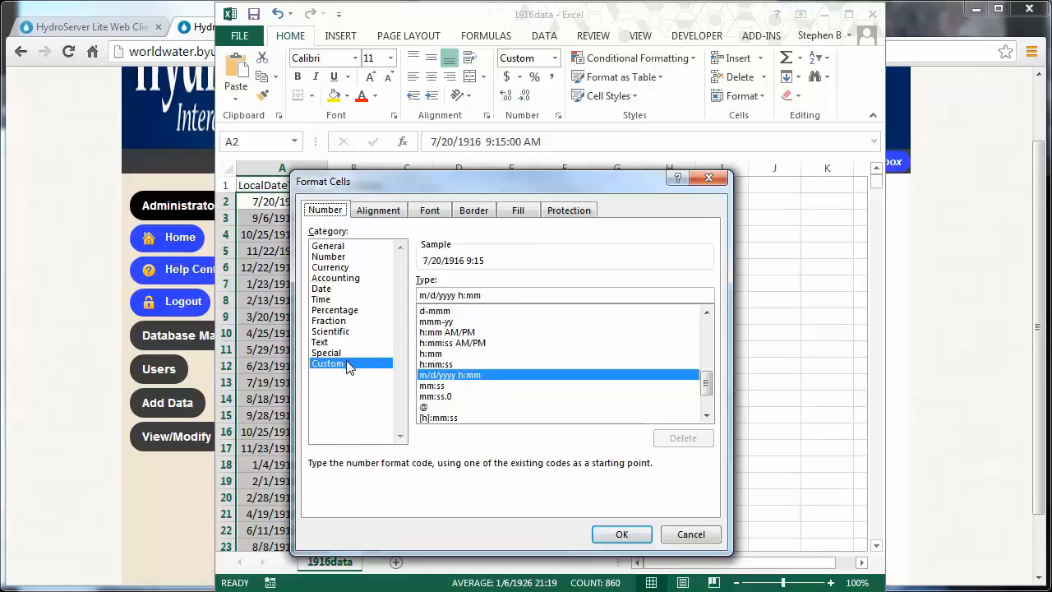
pyautogui.click(508, 292)
pyautogui.moveTo(509, 292); pyautogui.dragTo(392, 294)
pyautogui.write('yyyy-mm-dd hh:mm:ss')
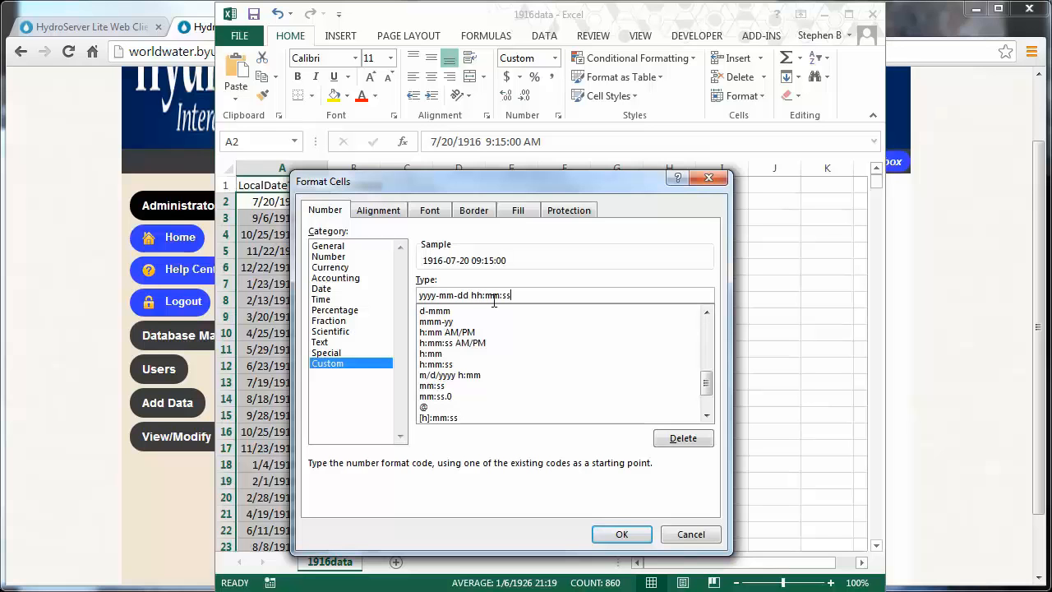
pyautogui.click(621, 534)
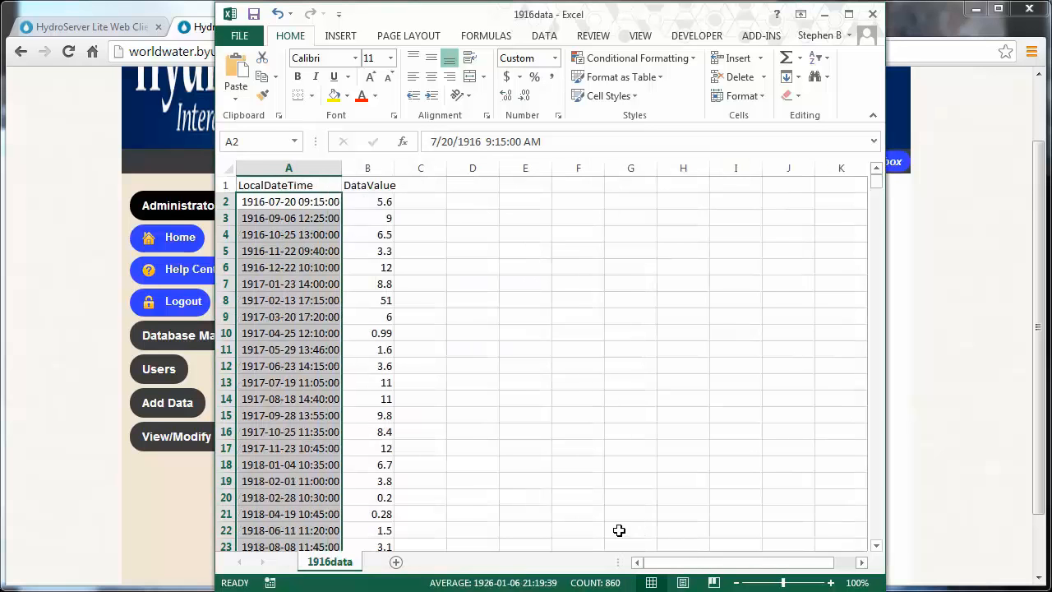
pyautogui.click(485, 359)
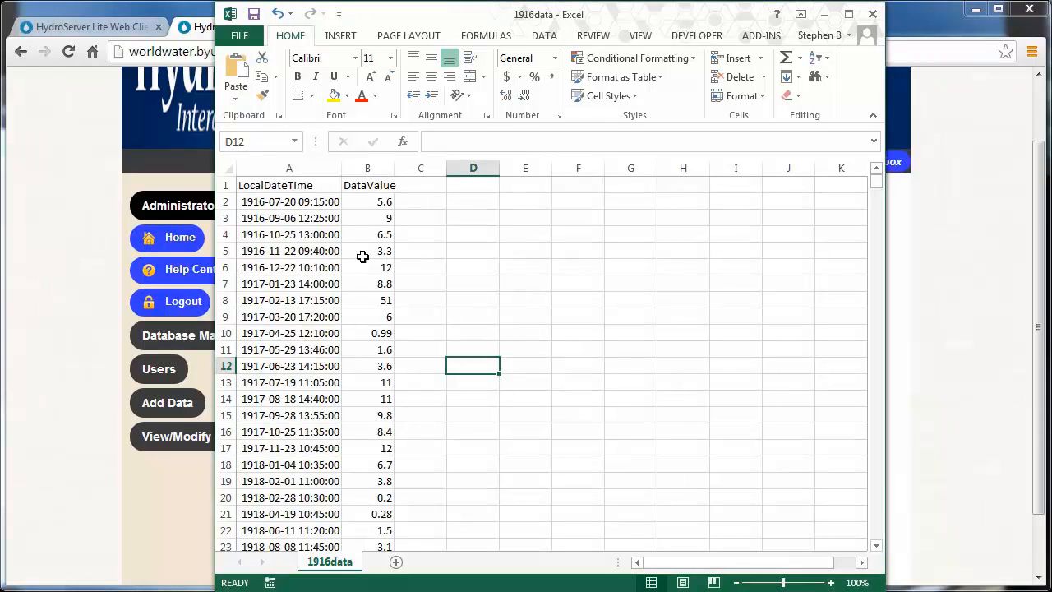
# Save the 1916data workbook, keeping the CSV (Comma delimited) format
pyautogui.click(239, 35)
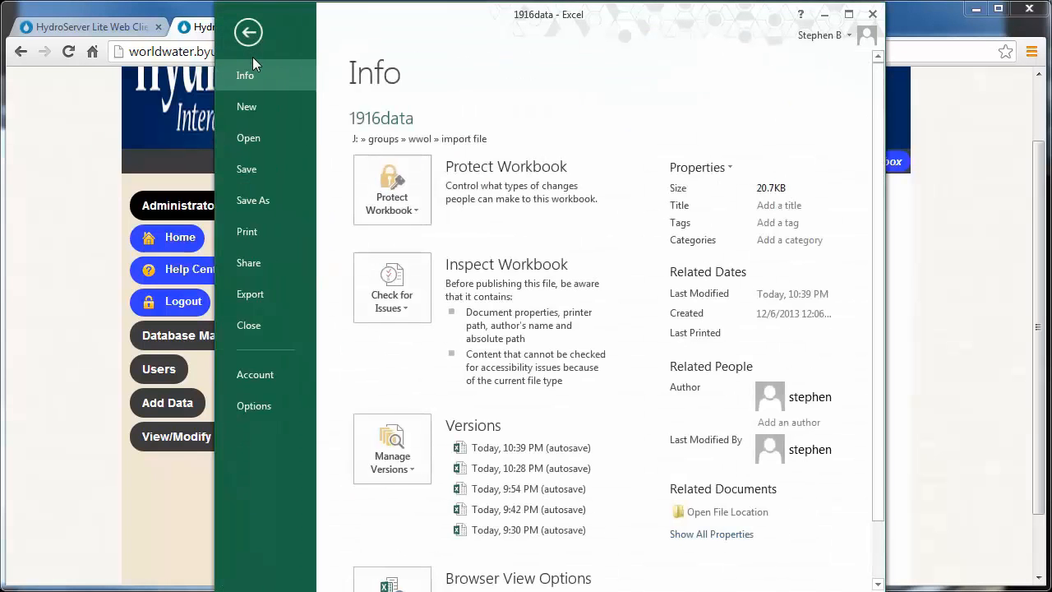
pyautogui.click(289, 165)
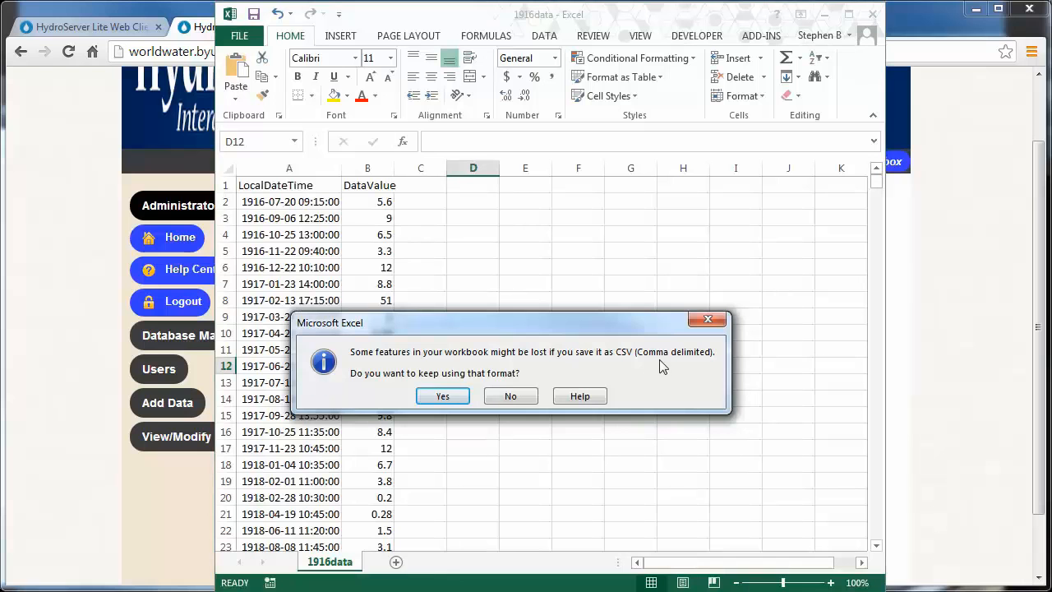
pyautogui.click(437, 395)
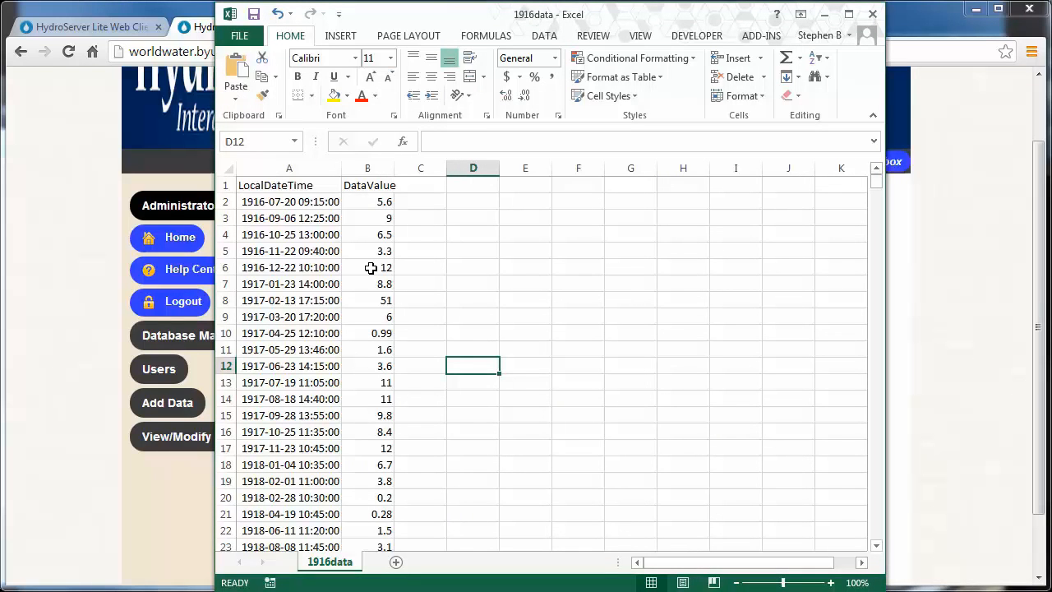
# Switch to Notepad++ to check the date and value layout in 1916data.csv, and return to the import page in the browser
pyautogui.click(538, 590)
pyautogui.hotkey('alt', 'Tab')
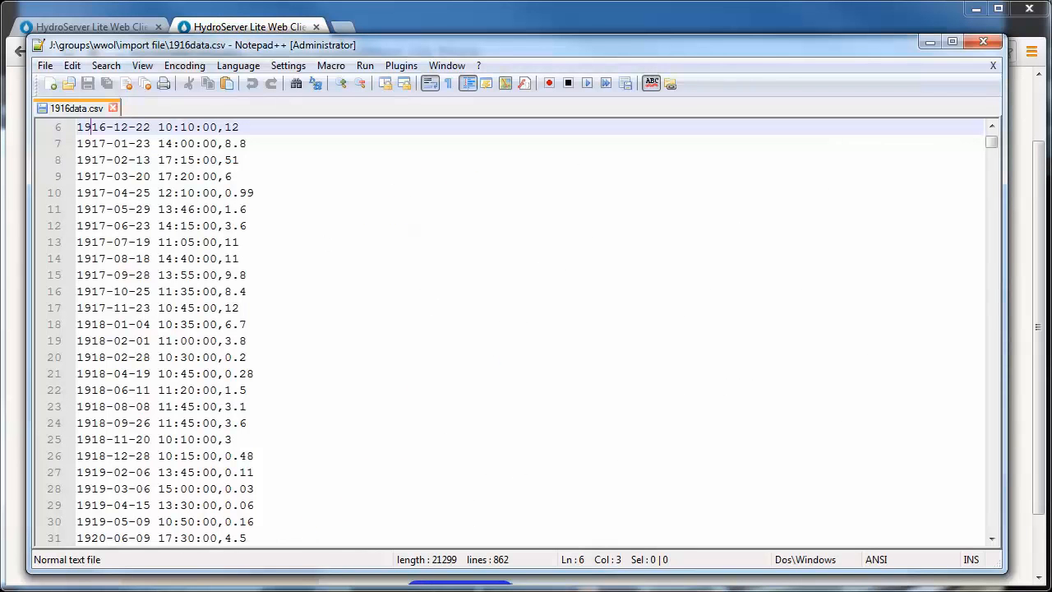
pyautogui.click(15, 496)
# Set the import's source to U.S. Geological Survey, site to Jordan River 1700 SOUTH, type to Streamflow (Continuous) and method to No method specified
pyautogui.click(461, 392)
pyautogui.click(464, 420)
pyautogui.click(479, 426)
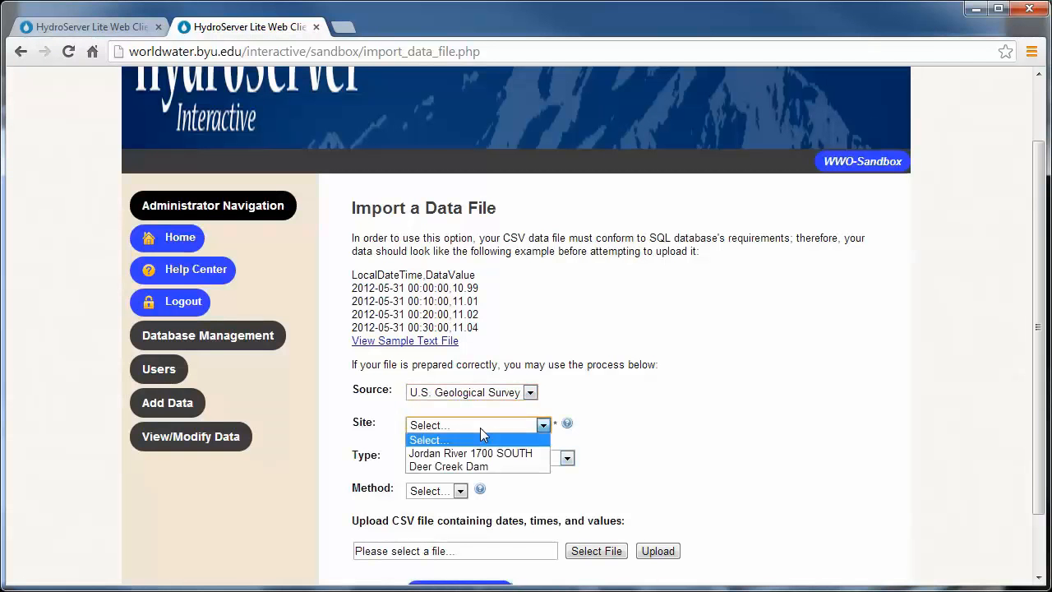
pyautogui.click(480, 451)
pyautogui.click(479, 457)
pyautogui.click(477, 513)
pyautogui.click(466, 493)
pyautogui.click(462, 518)
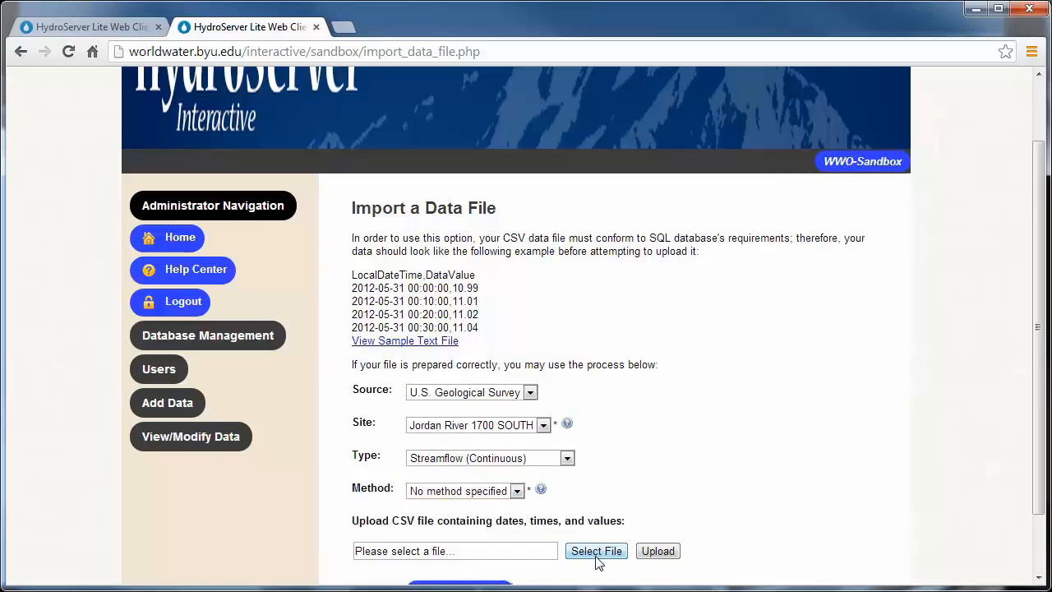
# Choose the file "Escondido en rama II.csv", upload it and submit the data
pyautogui.click(595, 550)
pyautogui.doubleClick(413, 297)
pyautogui.scroll(-1, 608, 544)
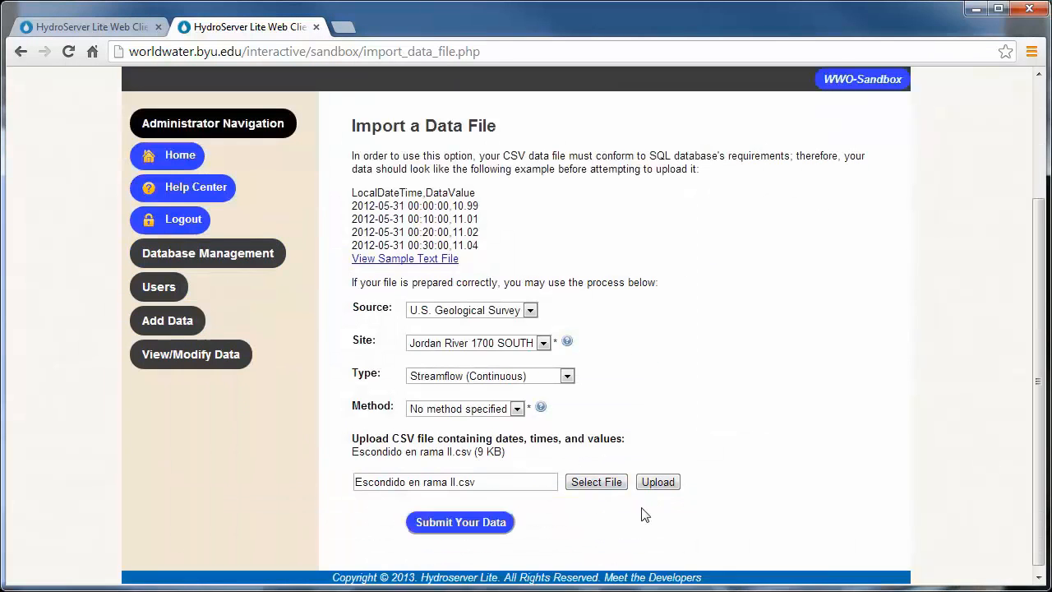
pyautogui.click(665, 484)
pyautogui.click(616, 401)
pyautogui.click(458, 520)
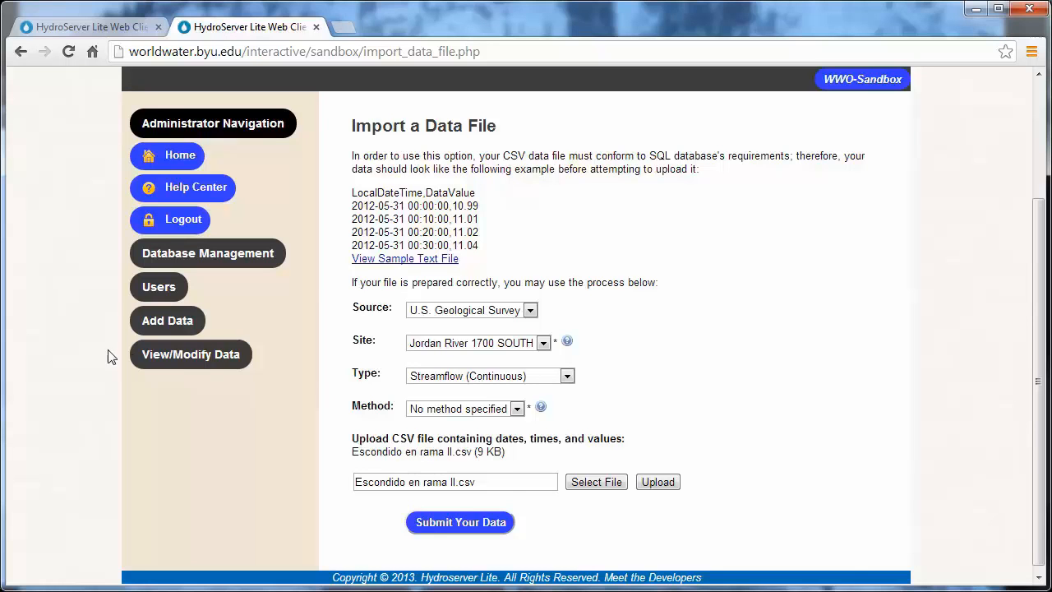
# Open the site map for viewing data and go to the Jordan River 1700 SOUTH site's details from its marker
pyautogui.moveTo(157, 356)
pyautogui.click(195, 389)
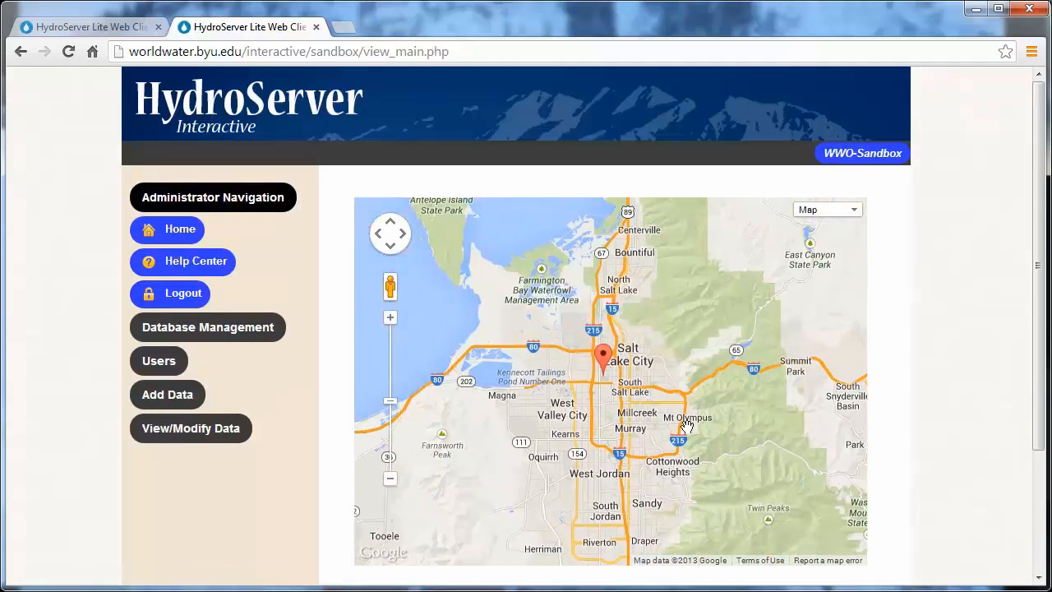
pyautogui.click(603, 362)
pyautogui.scroll(-1, 597, 310)
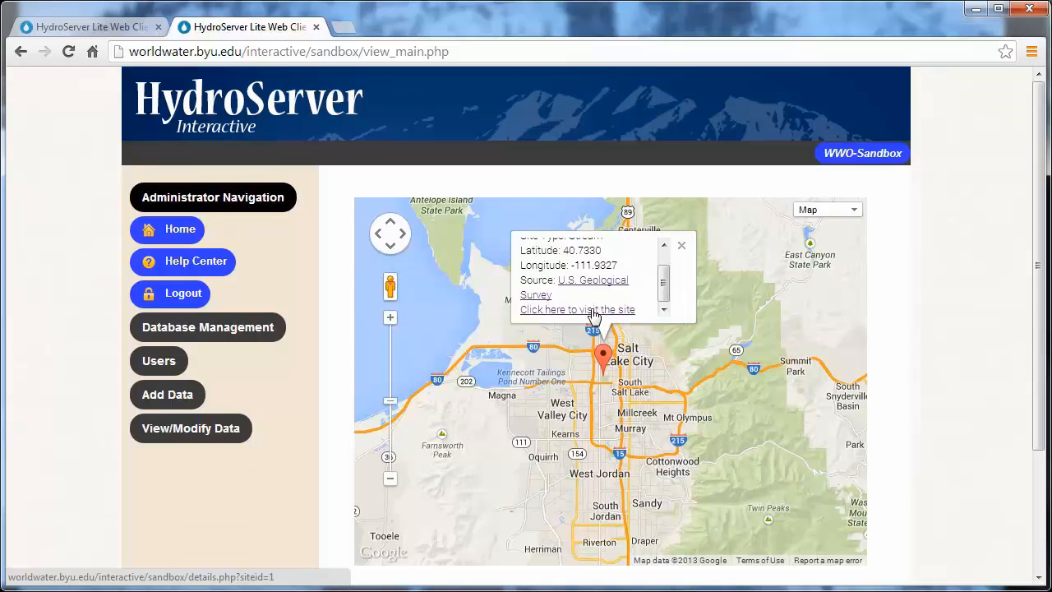
pyautogui.click(594, 310)
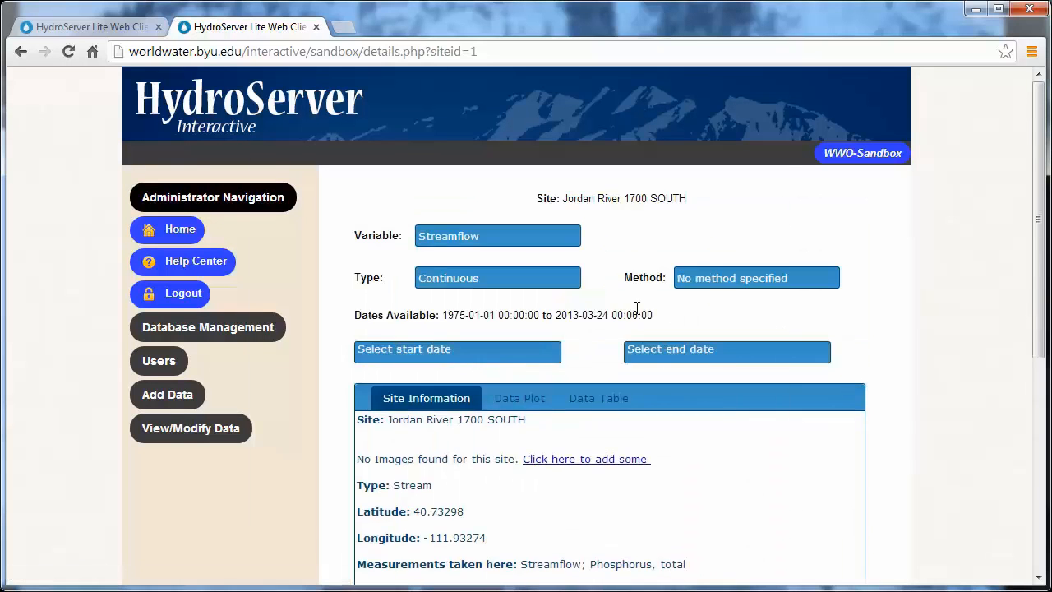
# Display the site's streamflow data plot and narrow its time range to start at about 1992
pyautogui.scroll(-1, 602, 320)
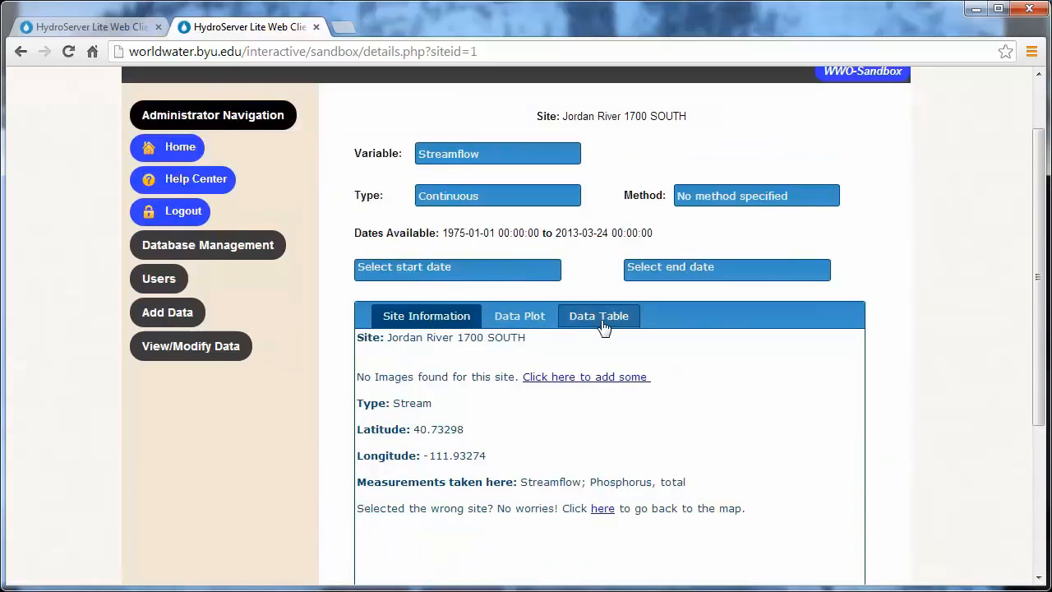
pyautogui.click(519, 321)
pyautogui.scroll(-1, 728, 413)
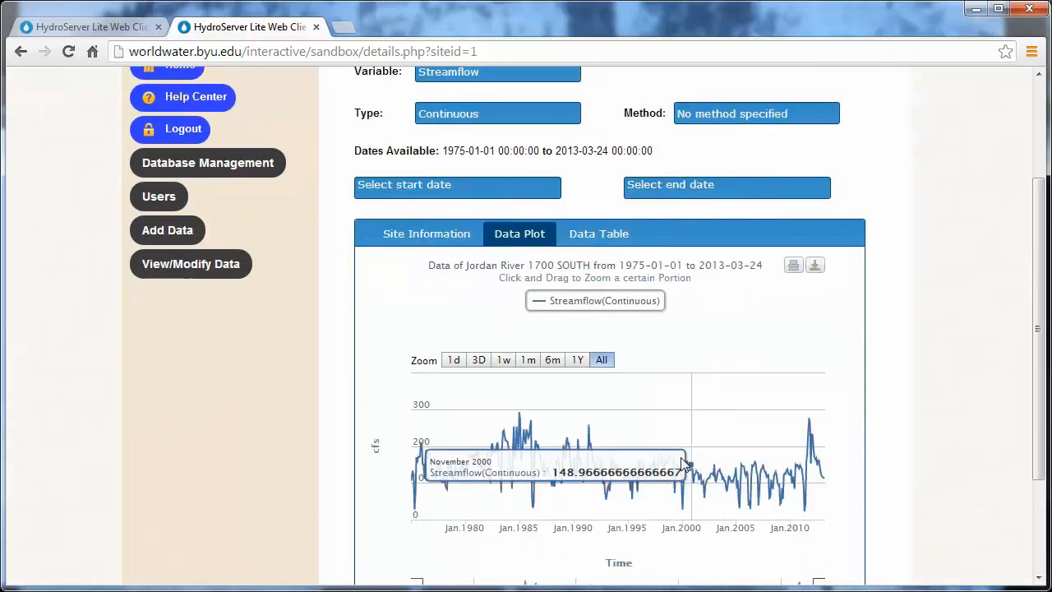
pyautogui.scroll(-1, 586, 492)
pyautogui.moveTo(423, 511); pyautogui.dragTo(602, 511)
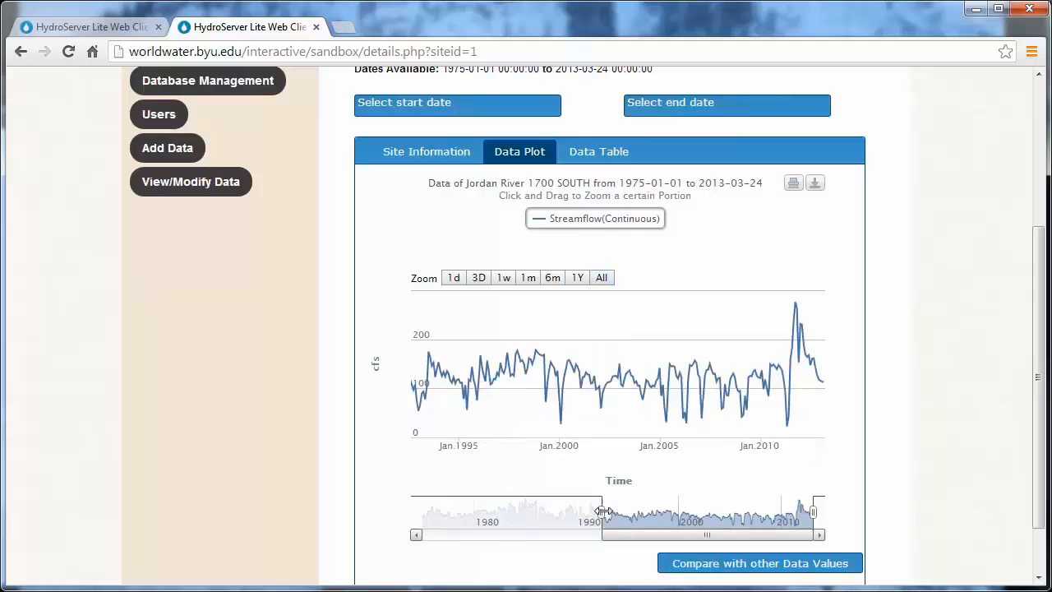
# View the first record's edit form in the streamflow data table, close it without saving, and download the table's data
pyautogui.click(581, 156)
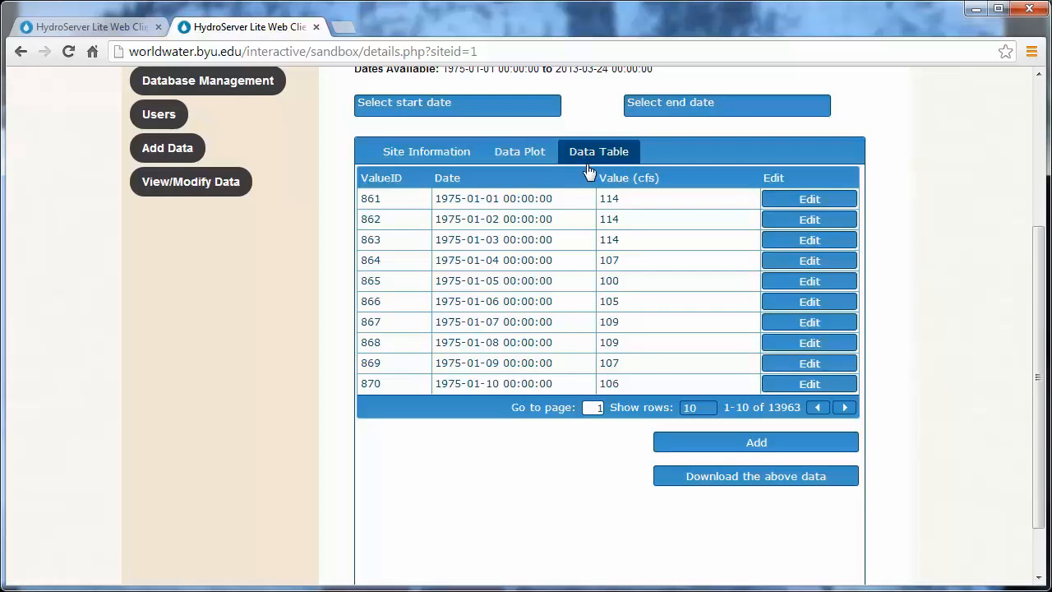
pyautogui.click(785, 199)
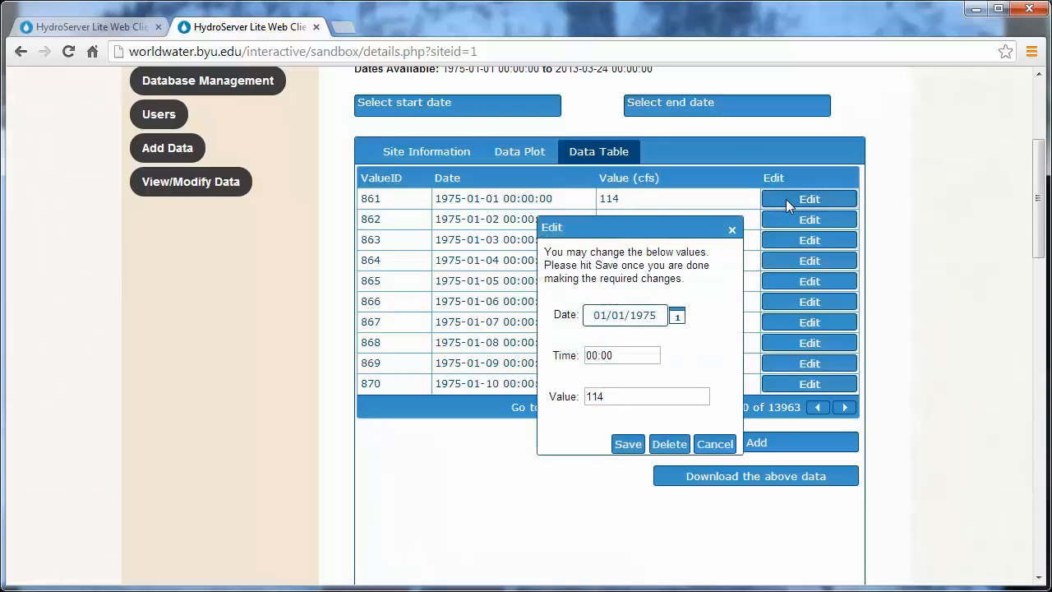
pyautogui.click(734, 231)
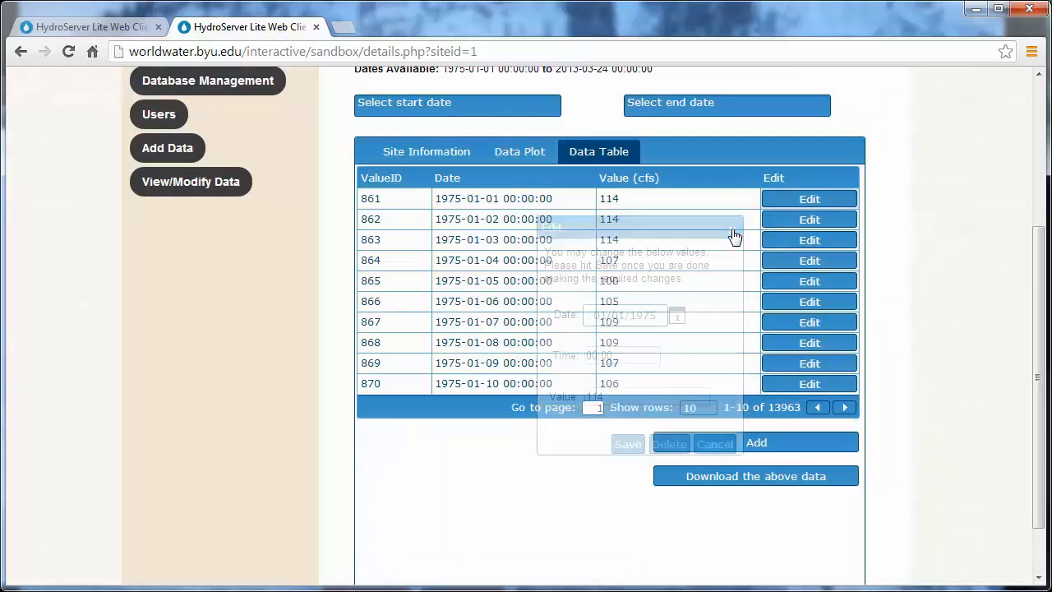
pyautogui.click(773, 481)
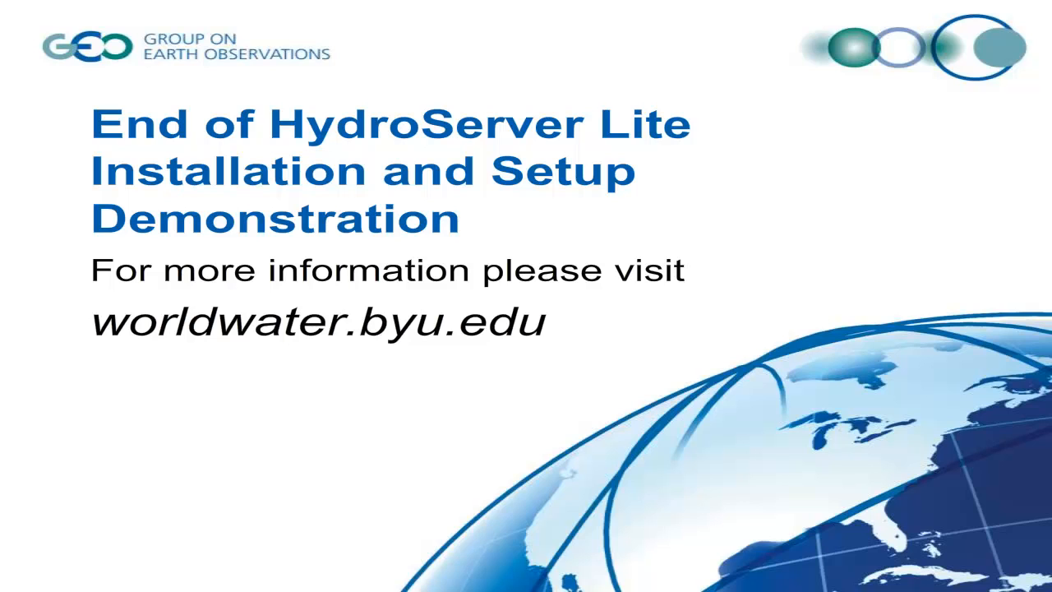